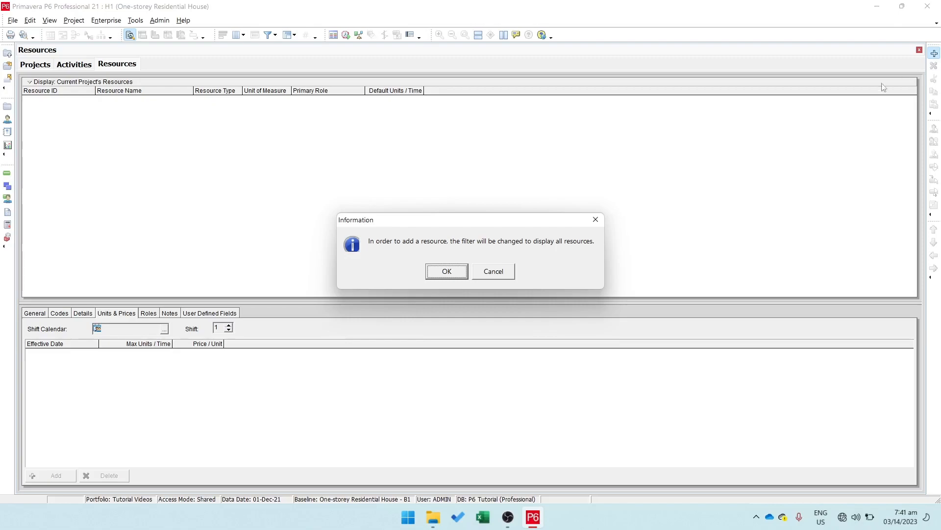
Step: Allow the display of all resources and create a Labor (People) resource with ID L1 and name Mason
{"action": "left_click", "coordinate": [447, 273]}
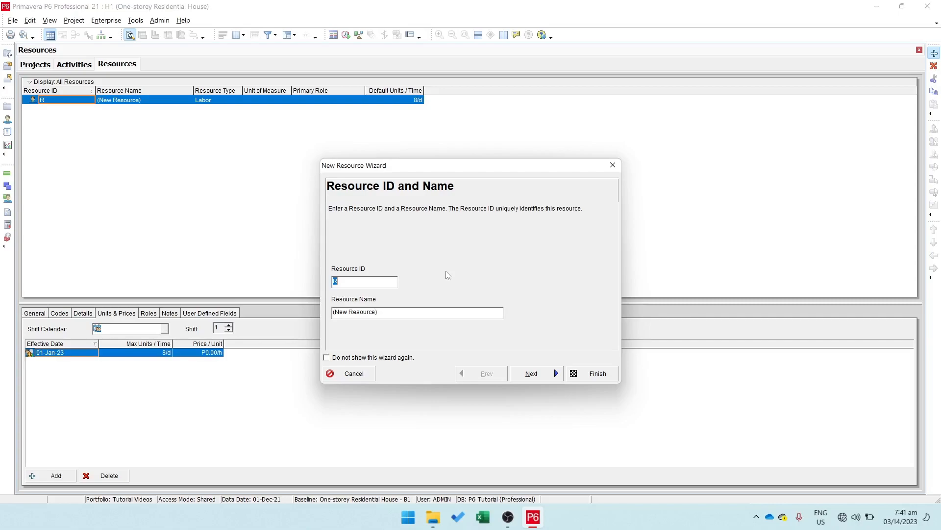
{"action": "type", "text": "L1"}
{"action": "left_click_drag", "start_coordinate": [418, 312], "coordinate": [327, 312]}
{"action": "type", "text": "Mason"}
{"action": "left_click", "coordinate": [529, 375]}
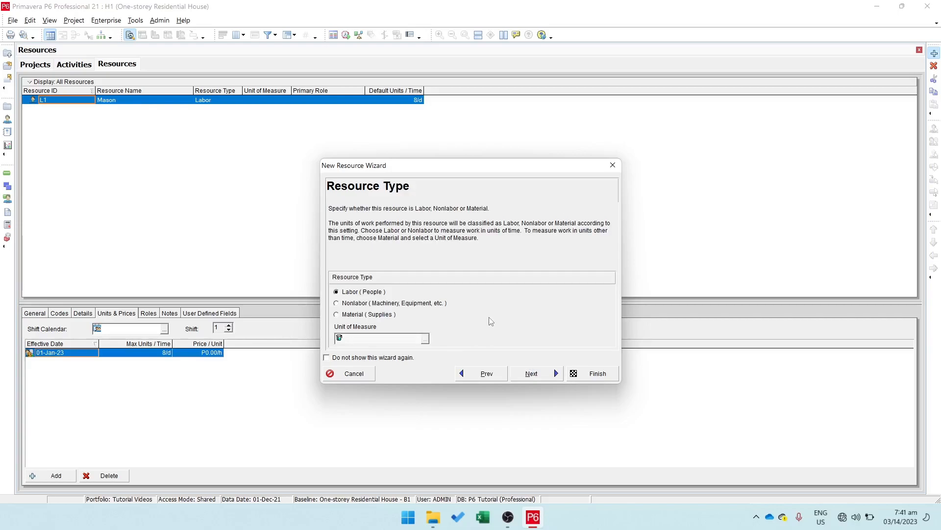
{"action": "left_click", "coordinate": [359, 292]}
{"action": "left_click", "coordinate": [539, 378]}
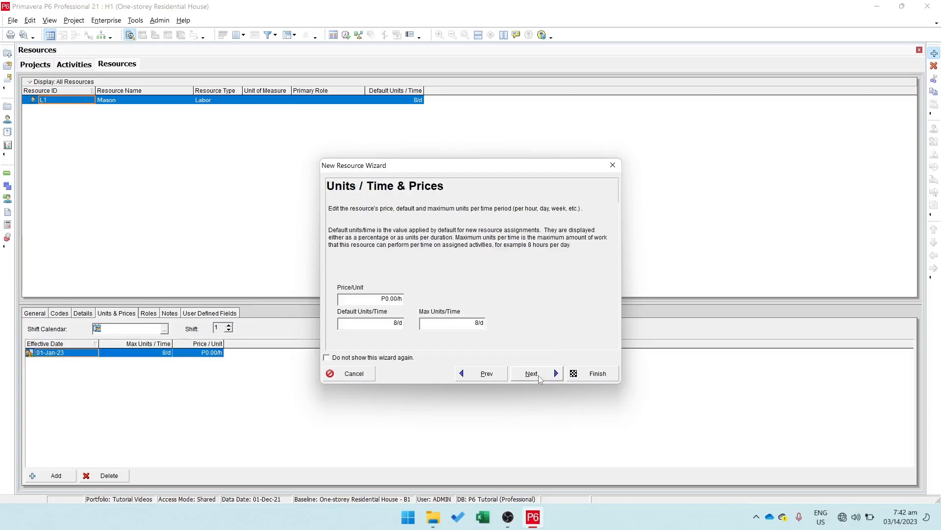
Step: Review the wizard's units and prices, contact and roles pages without changes, and finish creating the Mason resource
{"action": "left_click", "coordinate": [539, 379]}
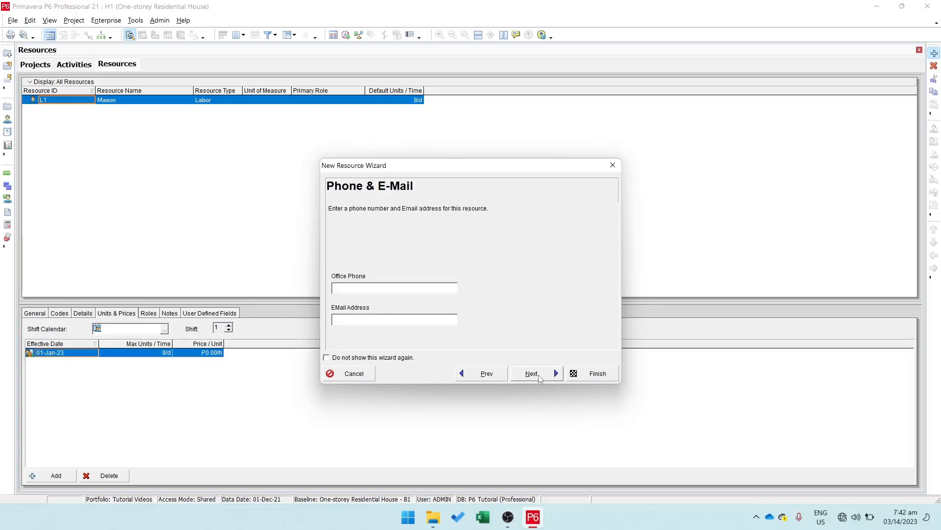
{"action": "left_click", "coordinate": [540, 378]}
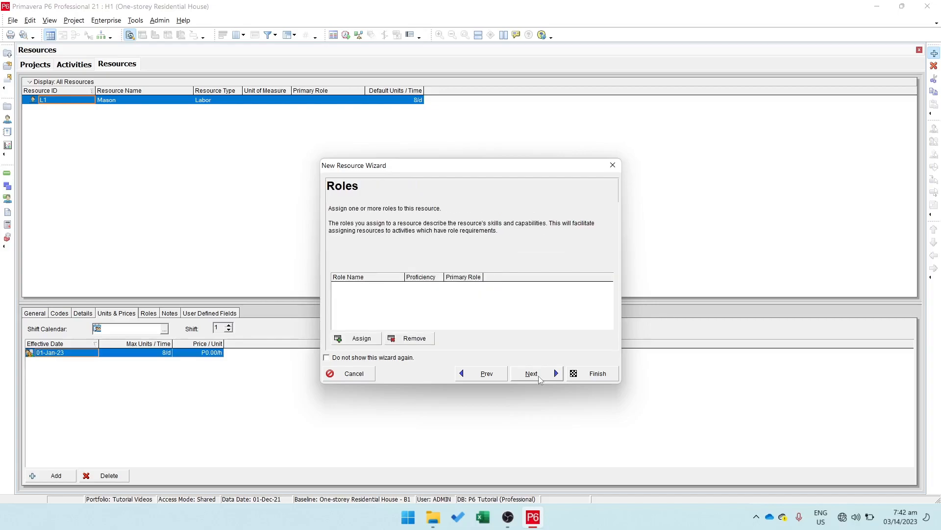
{"action": "left_click", "coordinate": [484, 379]}
{"action": "left_click", "coordinate": [484, 379]}
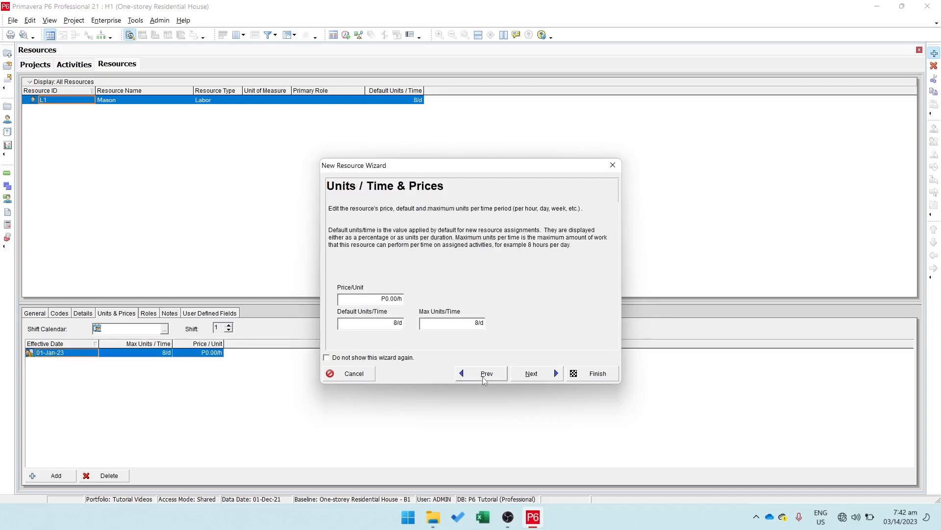
{"action": "left_click", "coordinate": [484, 378]}
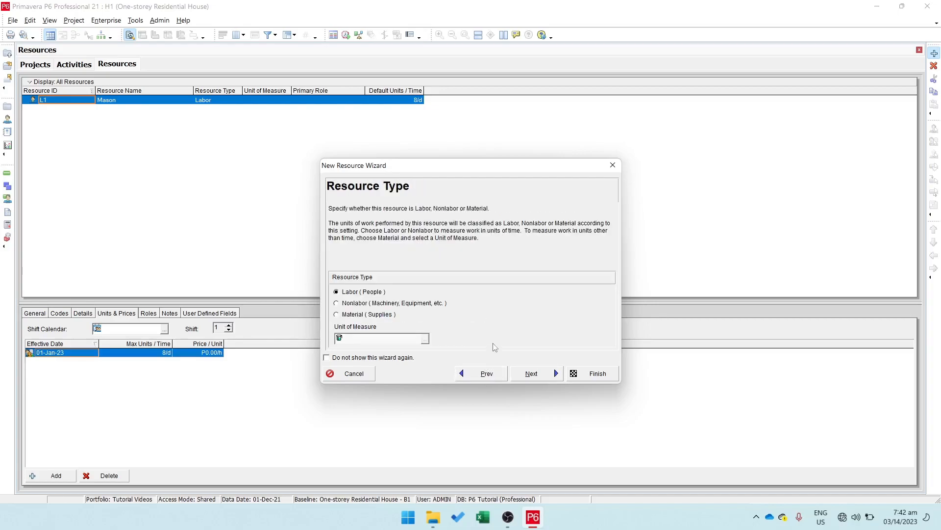
{"action": "left_click", "coordinate": [594, 372]}
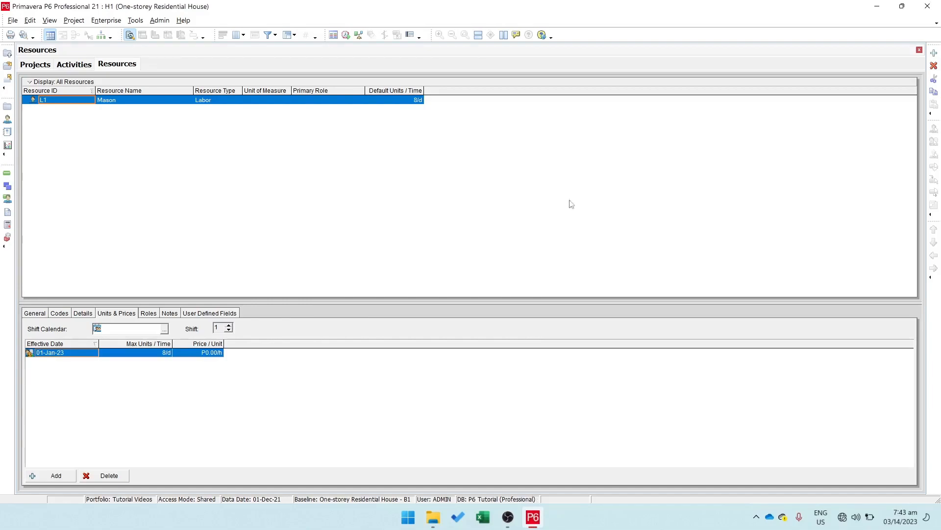
Step: Add a new resource with ID M1 and name Cement
{"action": "left_click", "coordinate": [933, 53]}
{"action": "type", "text": "M"}
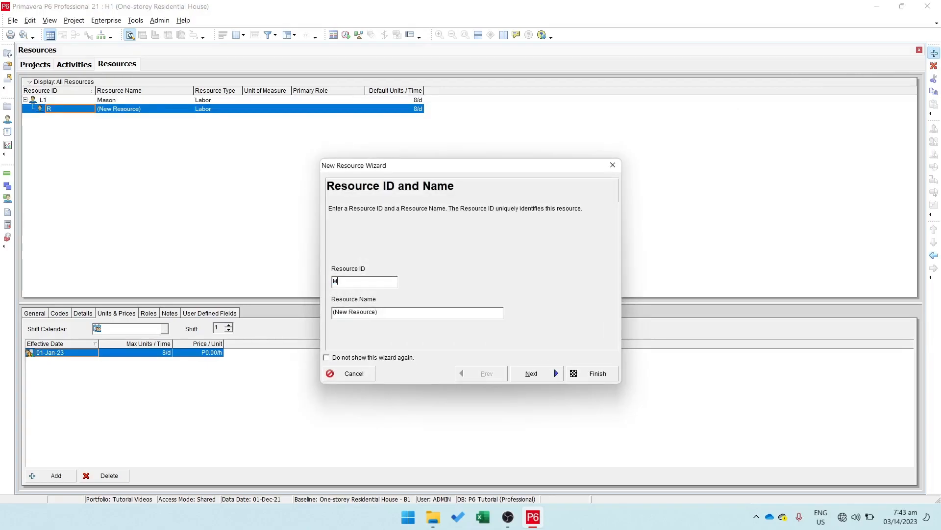
{"action": "type", "text": "1"}
{"action": "key", "text": "Tab"}
{"action": "type", "text": "Cement"}
{"action": "left_click", "coordinate": [531, 375]}
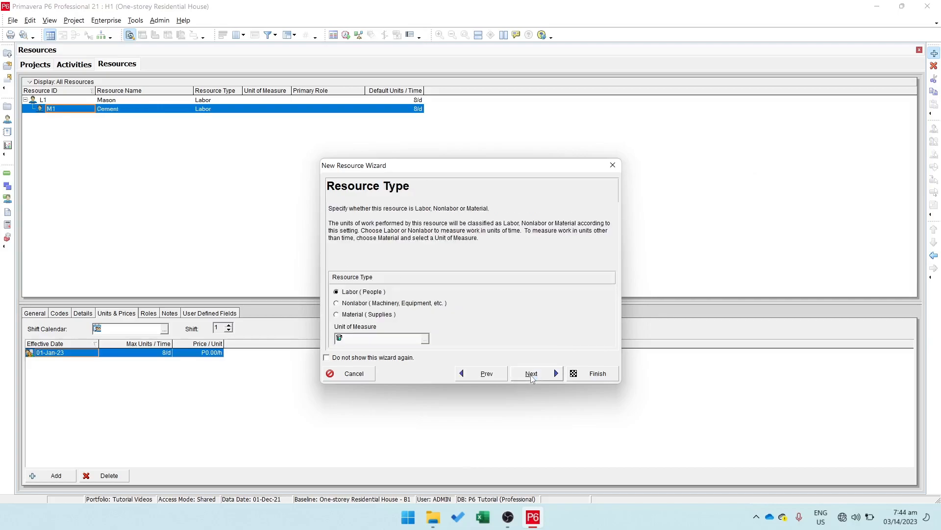
Step: Make Cement a Material (Supplies) resource measured in Bags of Cement and finish creating it
{"action": "left_click", "coordinate": [362, 316]}
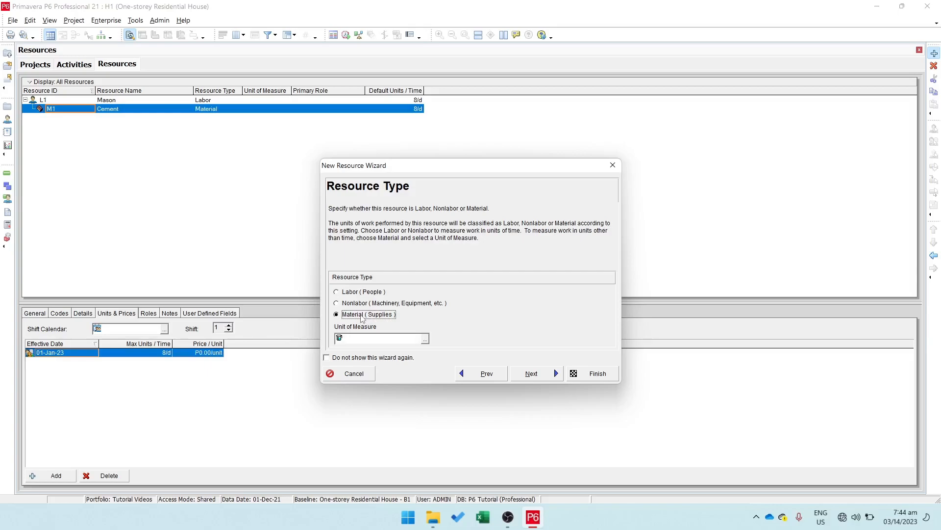
{"action": "left_click", "coordinate": [425, 338]}
{"action": "left_click", "coordinate": [449, 247]}
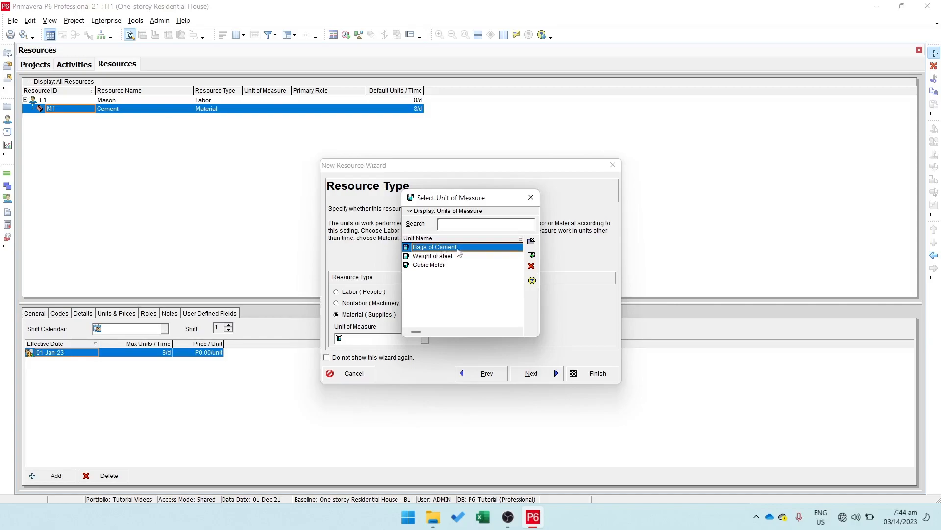
{"action": "left_click", "coordinate": [531, 255]}
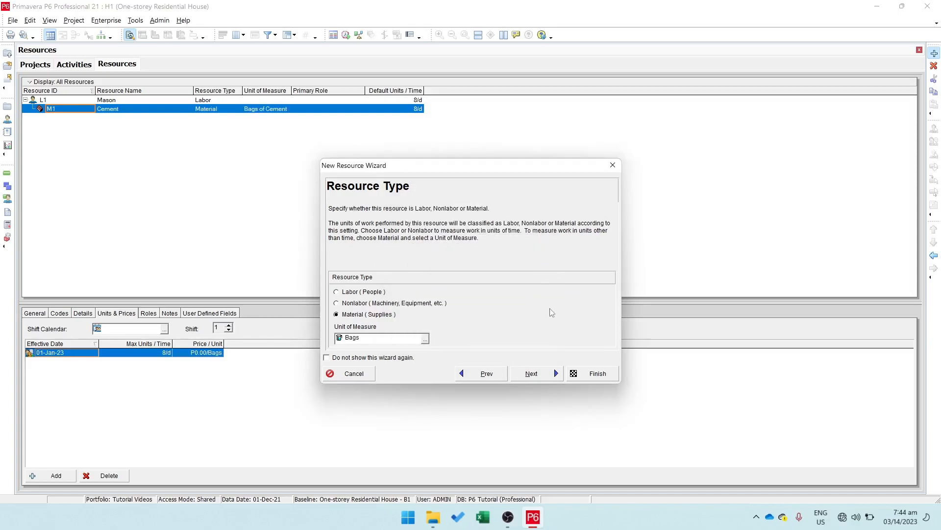
{"action": "left_click", "coordinate": [587, 375]}
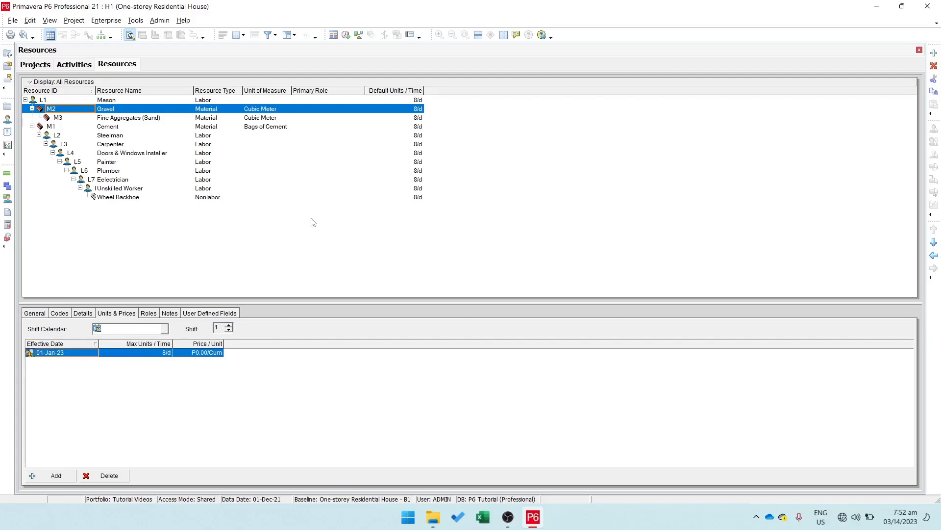
Step: Add a resource with ID L, name Labor and type Labor (People) to serve as a category
{"action": "left_click", "coordinate": [934, 52]}
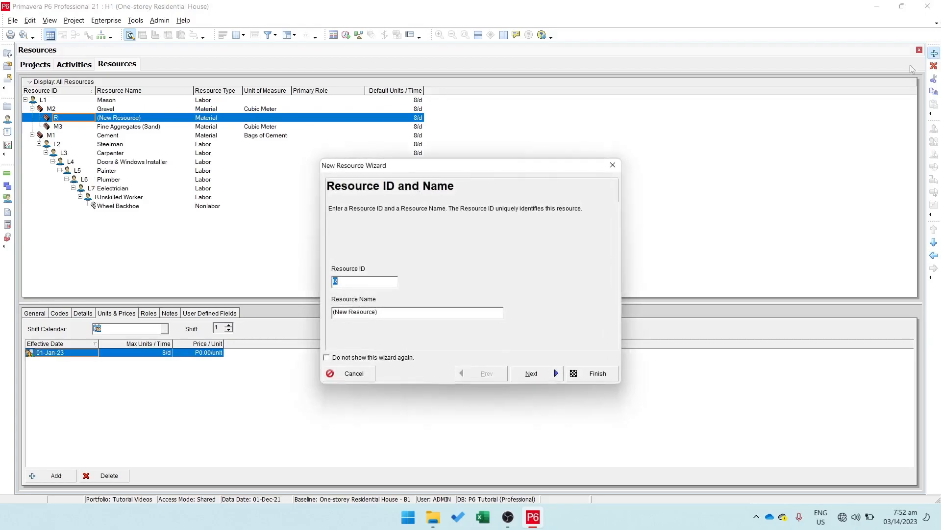
{"action": "type", "text": "L"}
{"action": "key", "text": "Tab"}
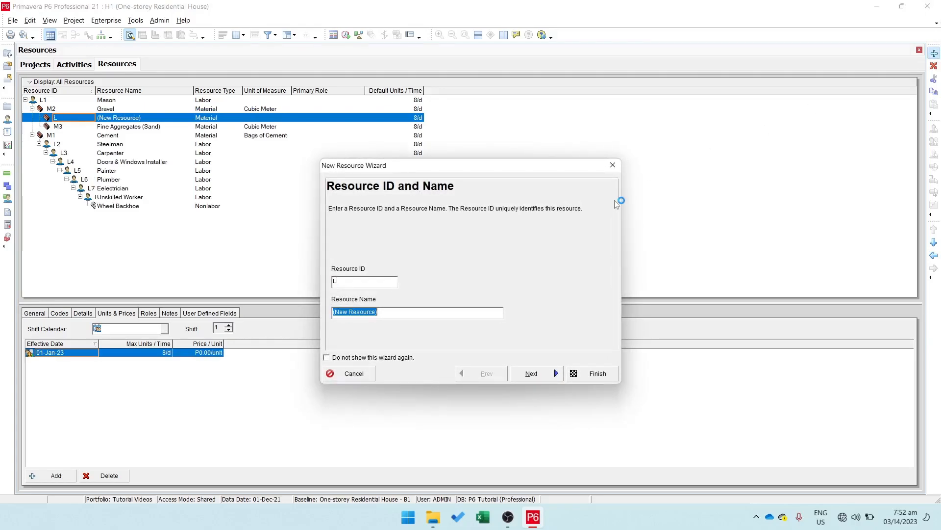
{"action": "type", "text": "Labor"}
{"action": "left_click", "coordinate": [542, 373]}
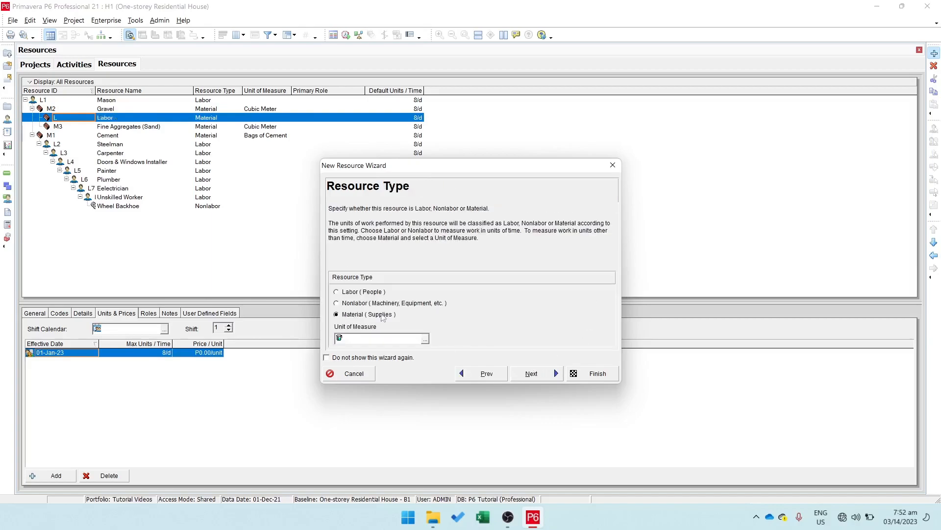
{"action": "left_click", "coordinate": [357, 292]}
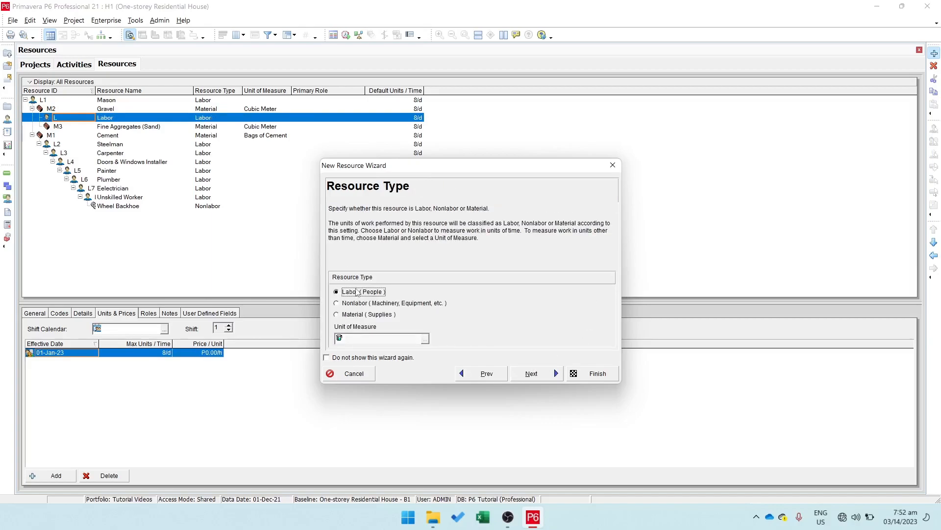
{"action": "left_click", "coordinate": [600, 373]}
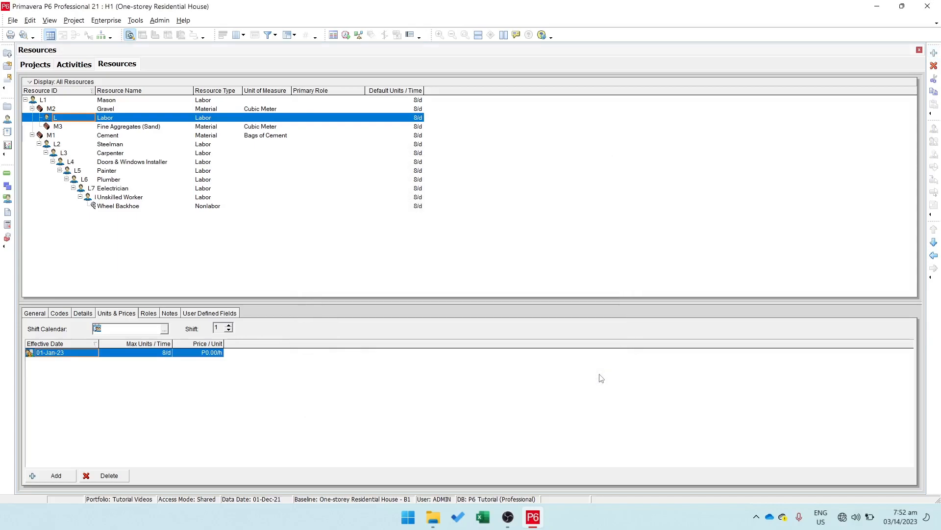
Step: Add a category resource with ID M, name Material and type Material (Supplies), leaving its unit of measure empty
{"action": "left_click", "coordinate": [934, 53]}
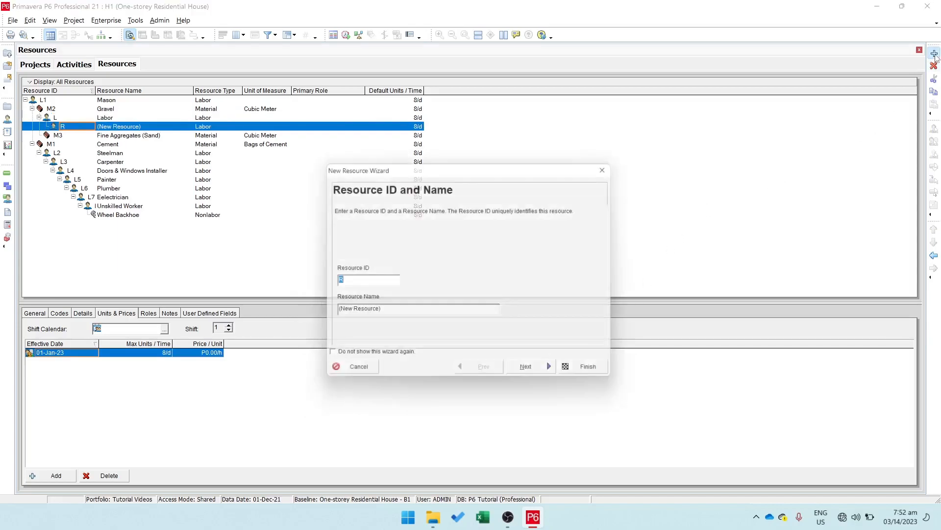
{"action": "type", "text": "M"}
{"action": "left_click_drag", "start_coordinate": [380, 312], "coordinate": [312, 310]}
{"action": "type", "text": "Material"}
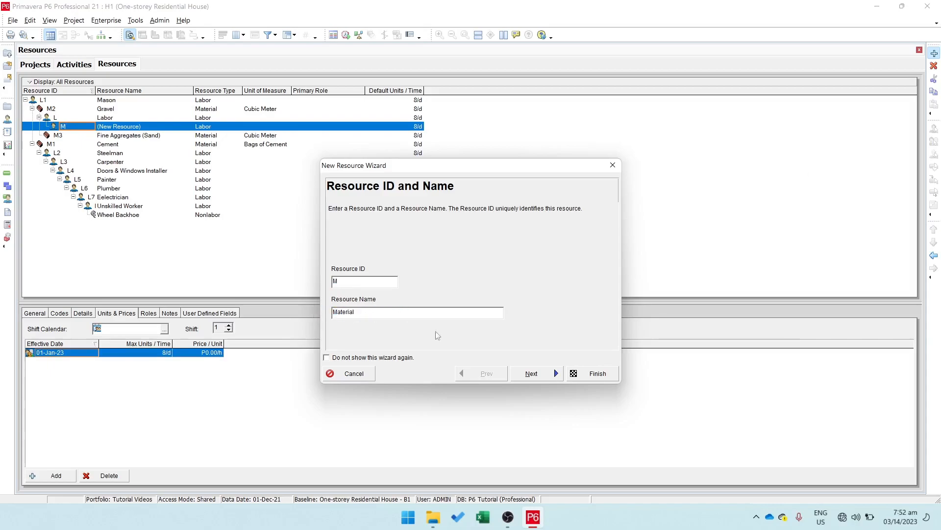
{"action": "left_click", "coordinate": [531, 373]}
{"action": "left_click", "coordinate": [367, 317]}
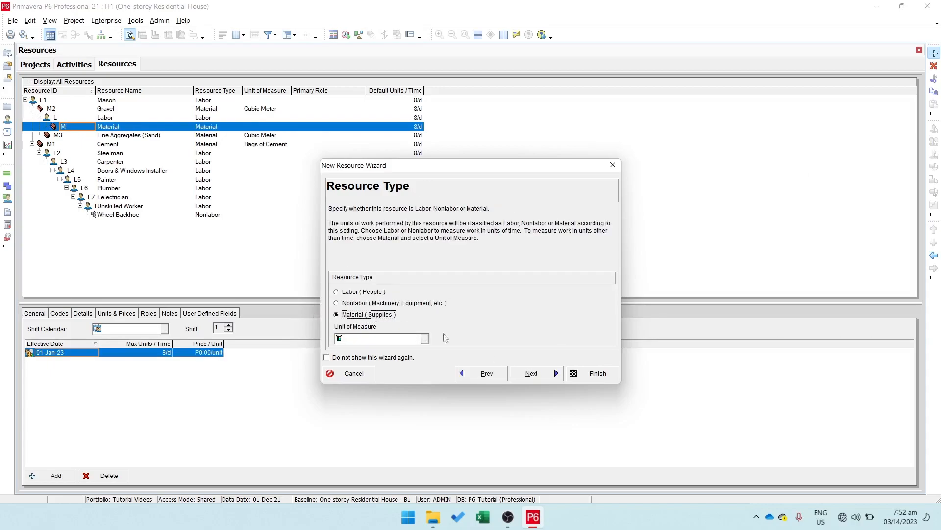
{"action": "left_click", "coordinate": [595, 374]}
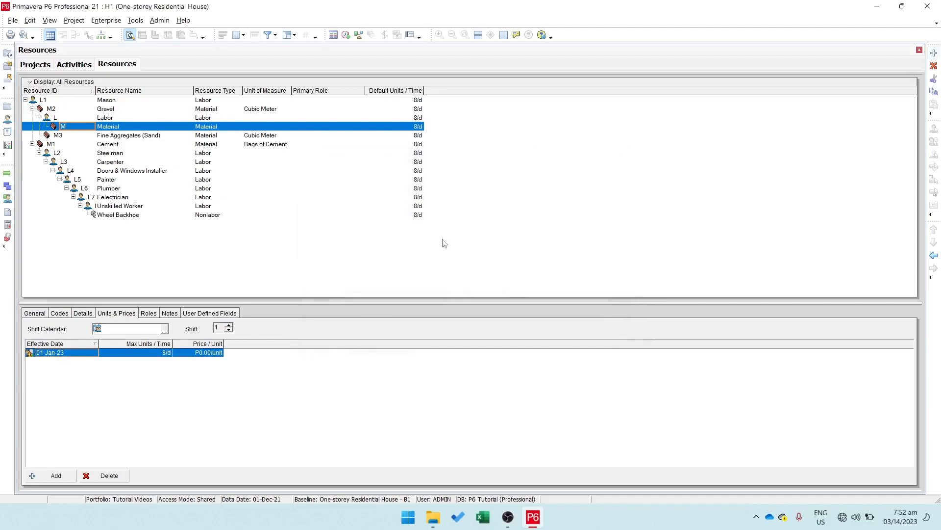
Step: Add a category resource with ID E, name Equipment and type Nonlabor (Machinery, Equipment, etc.)
{"action": "left_click", "coordinate": [934, 53]}
{"action": "type", "text": "E"}
{"action": "key", "text": "Tab"}
{"action": "type", "text": "Equipment"}
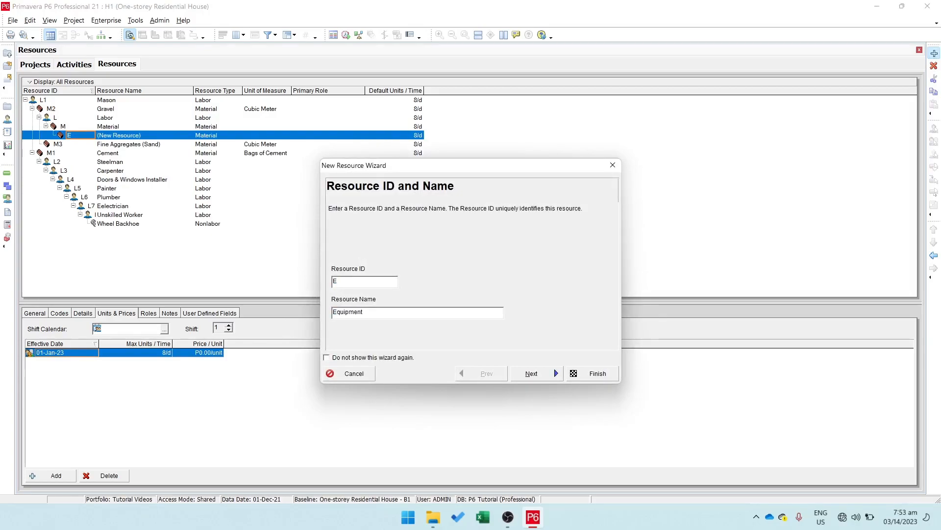
{"action": "left_click", "coordinate": [534, 374]}
{"action": "left_click", "coordinate": [369, 306]}
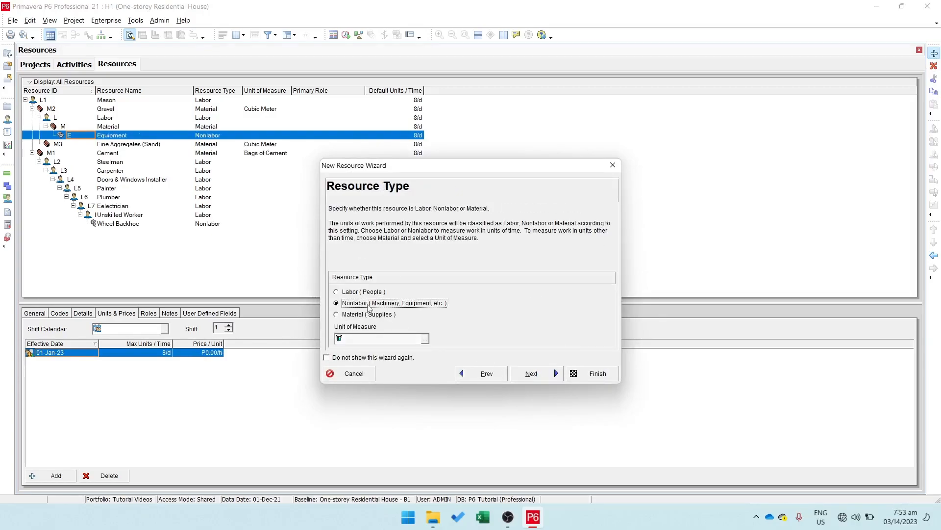
{"action": "left_click", "coordinate": [594, 373]}
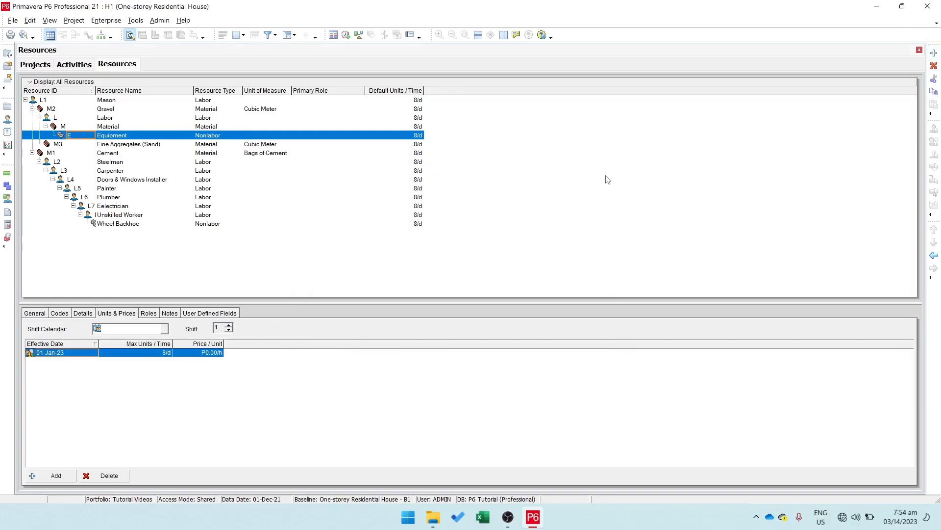
Step: Move the Labor, Material and Equipment resources to the outermost level at the start of the resource list, in that order
{"action": "left_click", "coordinate": [105, 119]}
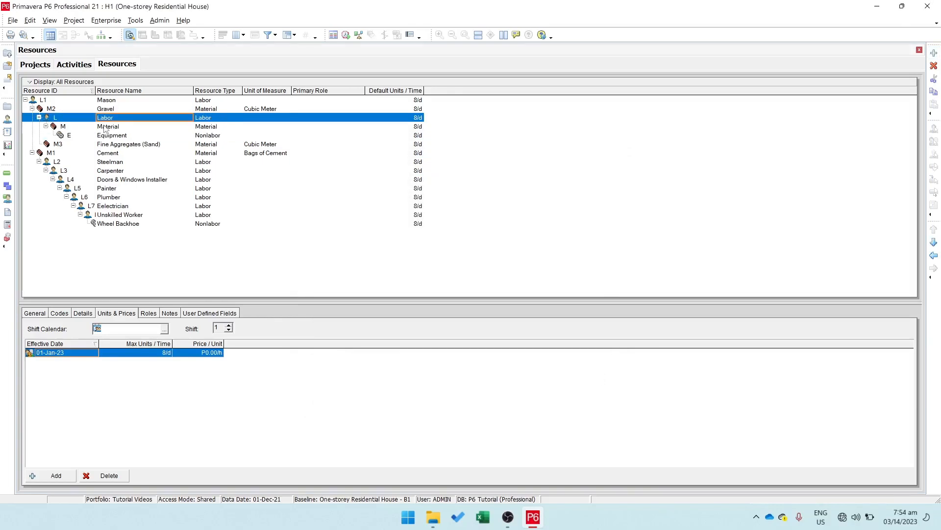
{"action": "left_click", "coordinate": [934, 256]}
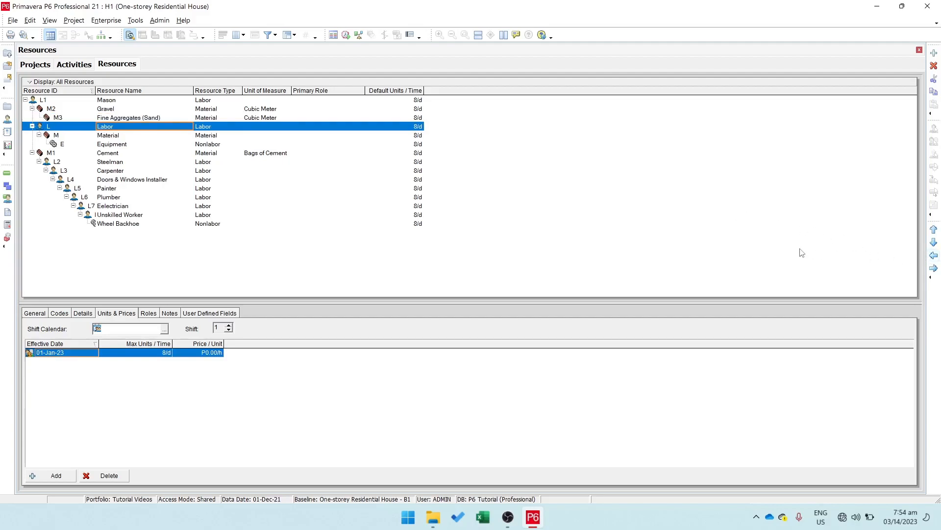
{"action": "left_click", "coordinate": [934, 230]}
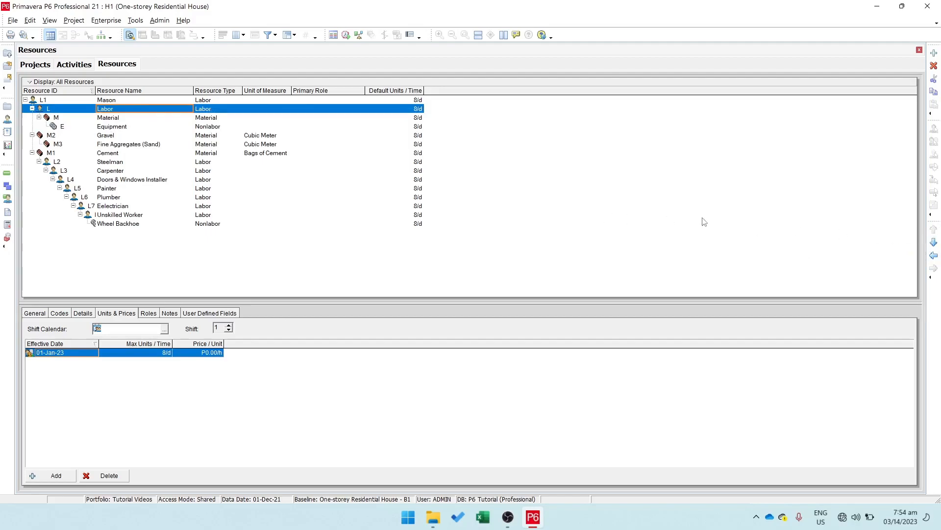
{"action": "left_click", "coordinate": [934, 256]}
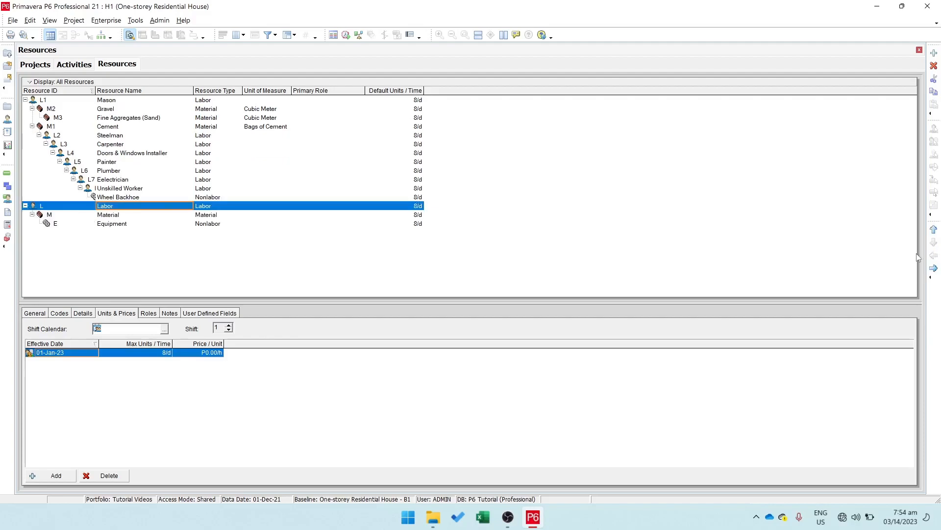
{"action": "left_click", "coordinate": [934, 229]}
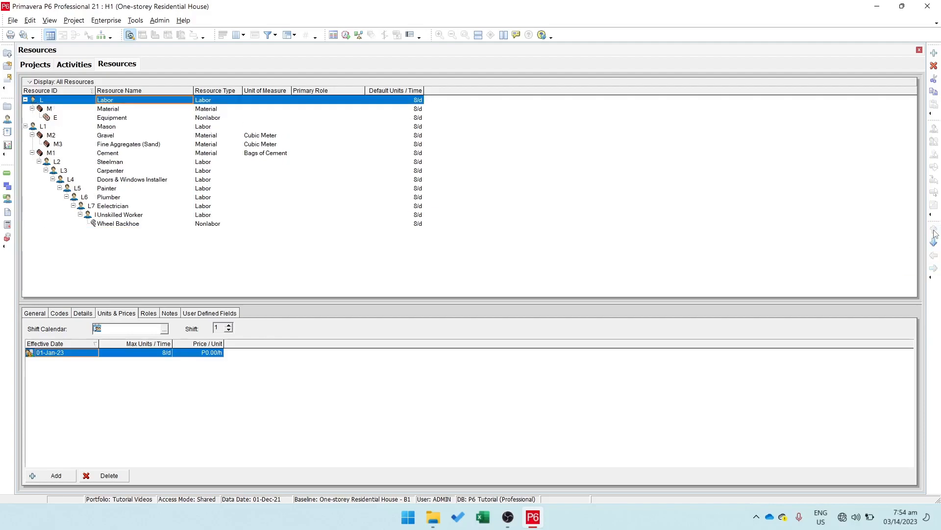
{"action": "left_click", "coordinate": [327, 114]}
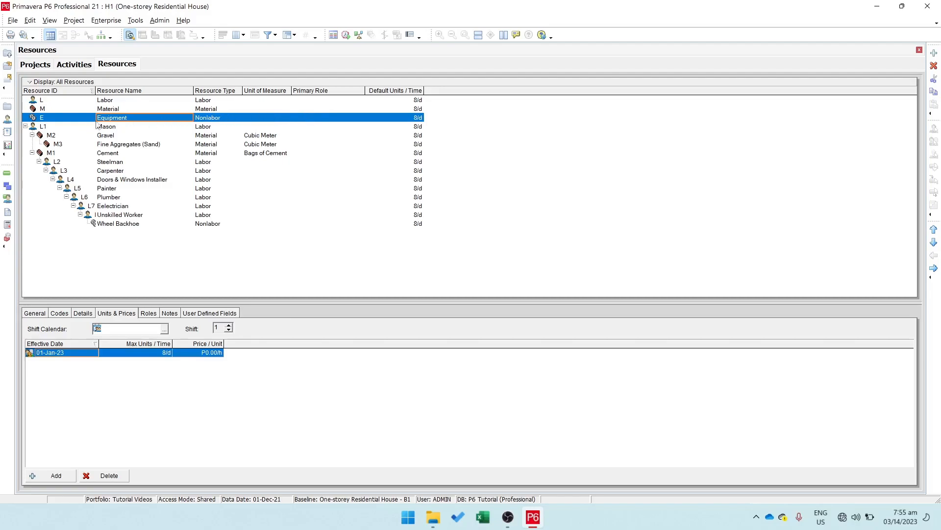
Step: Move the Wheel Backhoe resource out of the Unskilled Worker branch and nest it under Equipment
{"action": "left_click", "coordinate": [45, 128]}
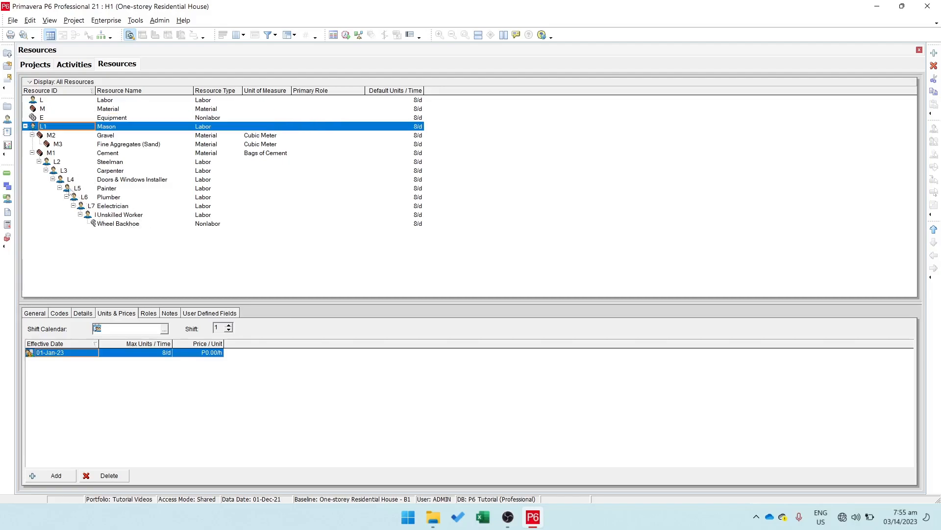
{"action": "left_click", "coordinate": [35, 163]}
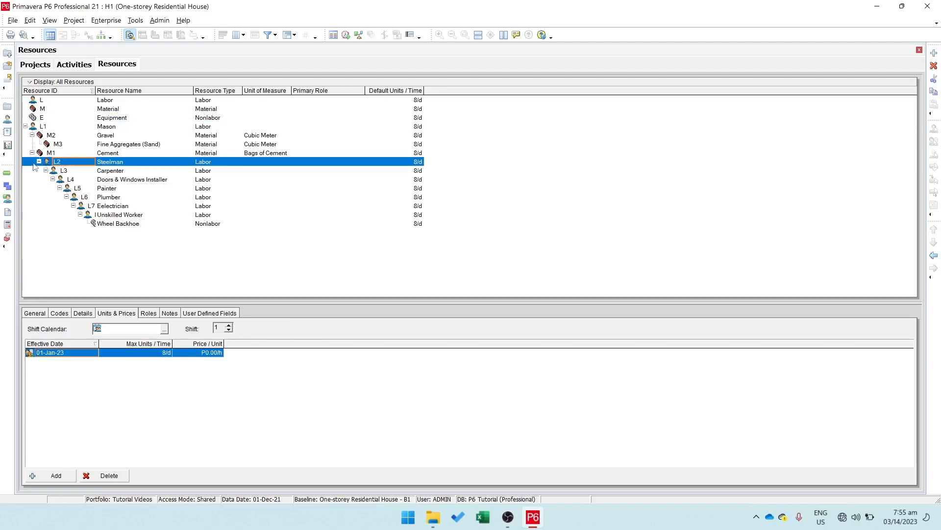
{"action": "left_click", "coordinate": [112, 223]}
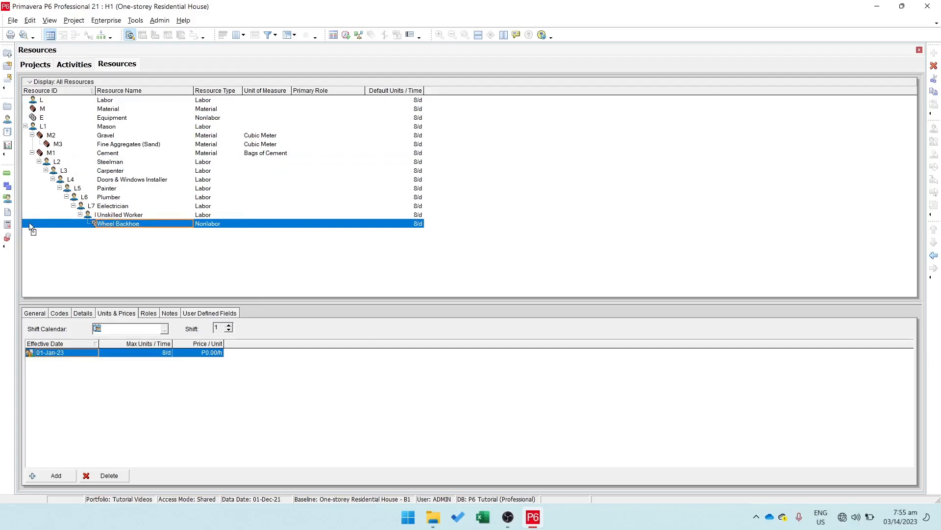
{"action": "left_click_drag", "start_coordinate": [28, 222], "coordinate": [111, 121]}
Step: Nest the trade resources L1 to L8 under Labor, and Gravel, Fine Aggregates (Sand) and Cement under Material
{"action": "left_click", "coordinate": [115, 224]}
{"action": "left_click_drag", "start_coordinate": [28, 222], "coordinate": [114, 103]}
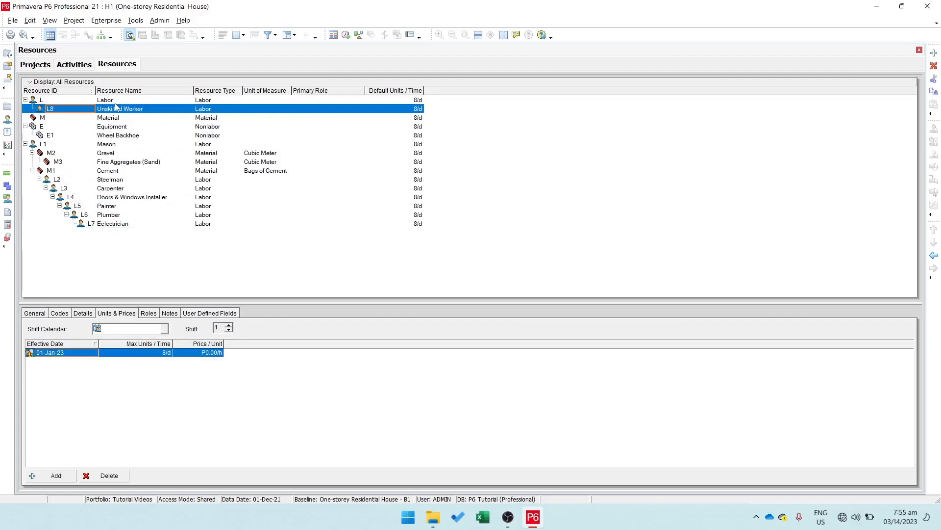
{"action": "left_click", "coordinate": [116, 224]}
{"action": "left_click_drag", "start_coordinate": [28, 222], "coordinate": [115, 103]}
{"action": "left_click", "coordinate": [116, 225]}
{"action": "left_click_drag", "start_coordinate": [29, 225], "coordinate": [73, 181]}
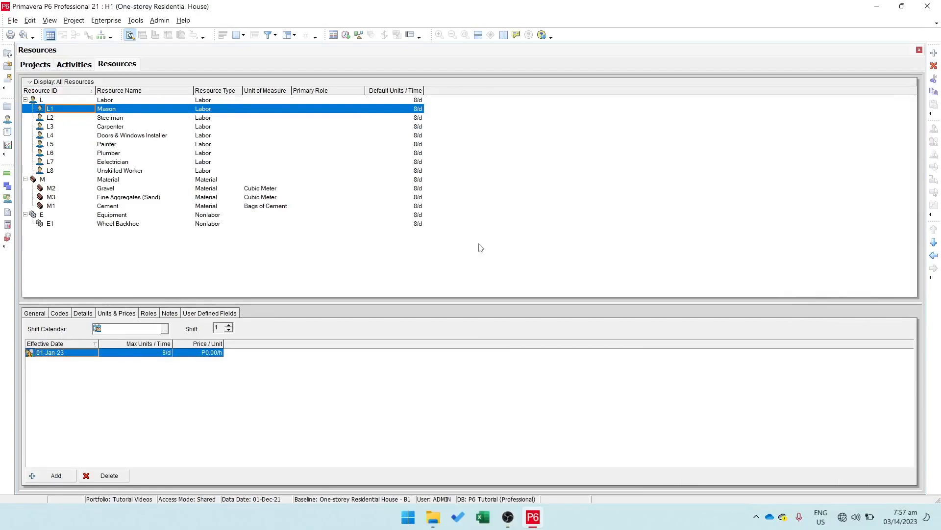
Step: Assign the Wheel Backhoe equipment resource to the Excavation activity A1000 in the project's activity schedule
{"action": "left_click", "coordinate": [74, 65]}
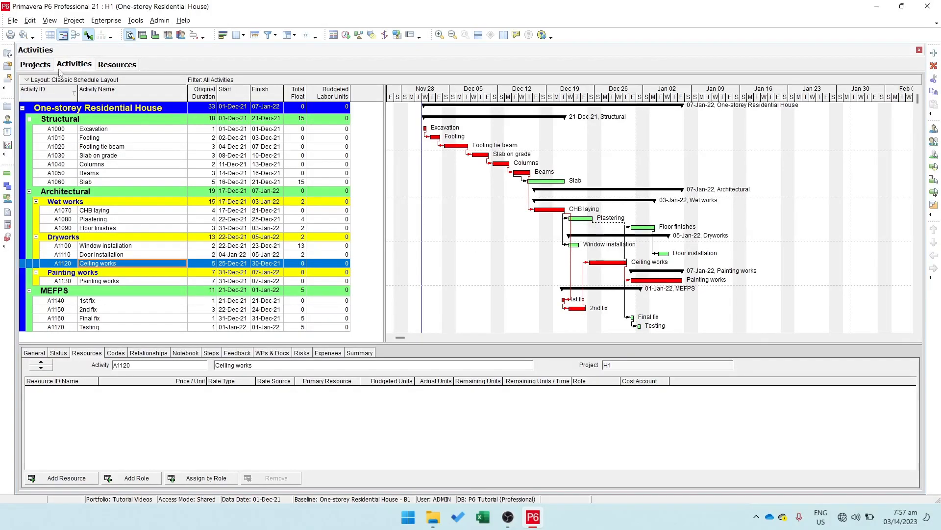
{"action": "left_click", "coordinate": [114, 130]}
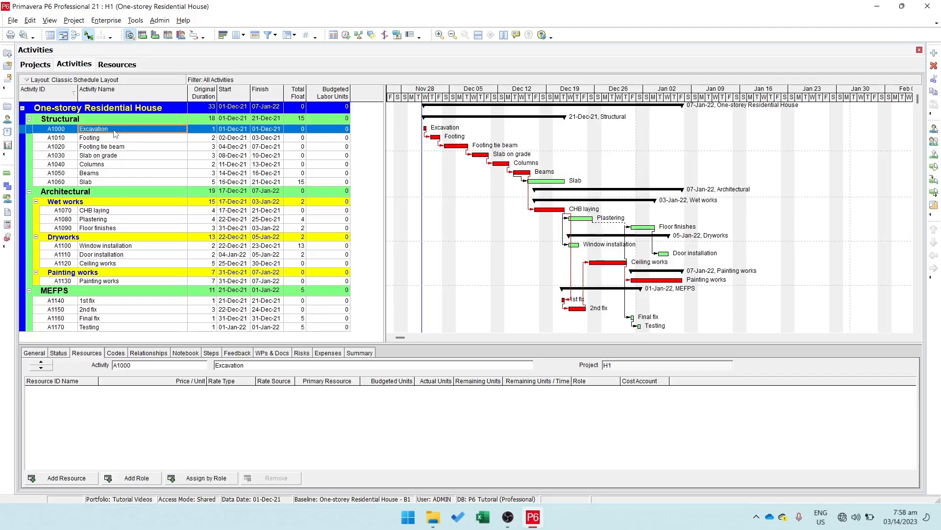
{"action": "left_click", "coordinate": [93, 354]}
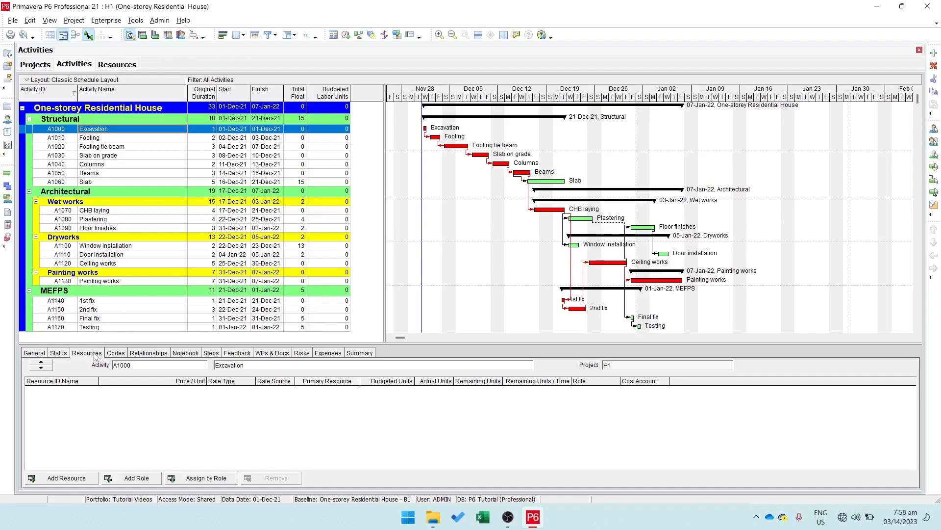
{"action": "left_click", "coordinate": [61, 477]}
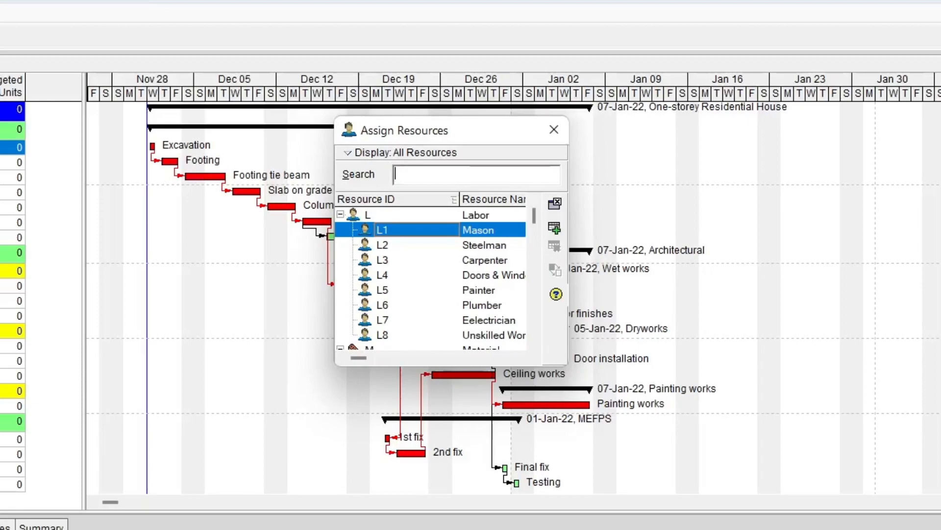
{"action": "left_click_drag", "start_coordinate": [535, 216], "coordinate": [548, 334]}
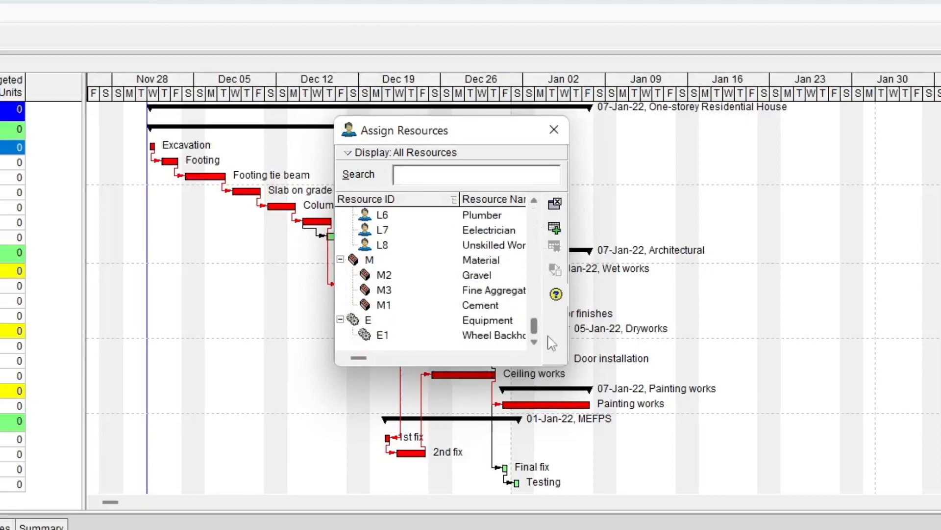
{"action": "left_click", "coordinate": [478, 338]}
{"action": "left_click", "coordinate": [555, 227]}
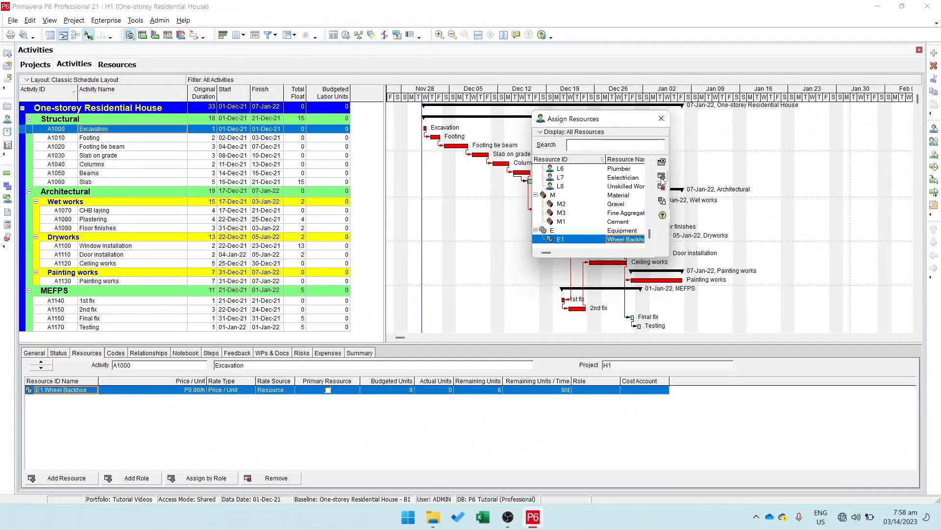
Step: Assign the Mason, Steelman and Carpenter resources to the Footing activity A1010
{"action": "key", "text": "Down"}
{"action": "scroll", "coordinate": [599, 187], "scroll_direction": "up", "scroll_amount": 2}
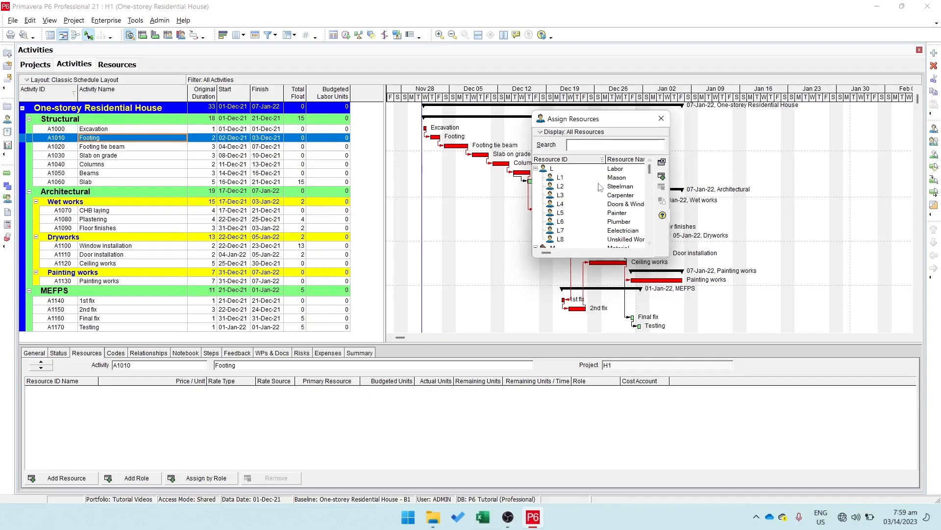
{"action": "double_click", "coordinate": [620, 178]}
{"action": "double_click", "coordinate": [619, 187]}
{"action": "double_click", "coordinate": [616, 195]}
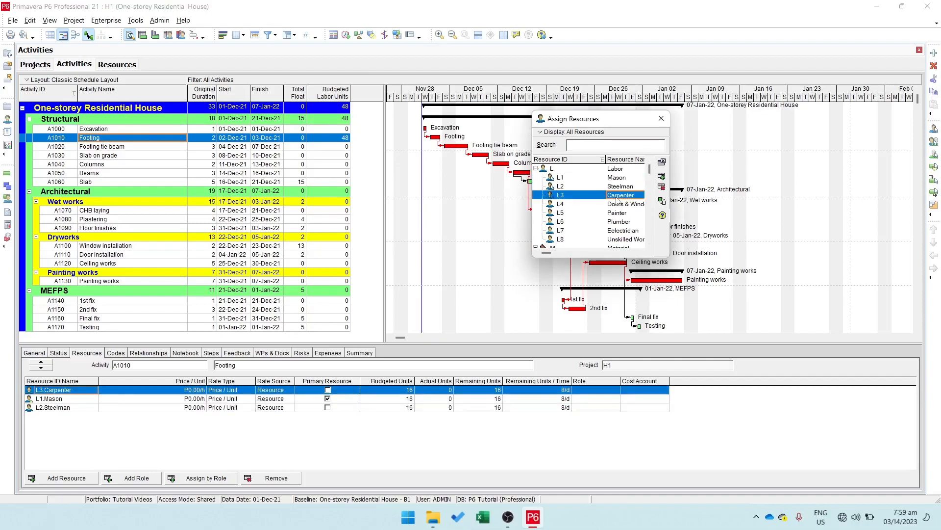
Step: Assign Mason, Steelman and Carpenter to the Footing tie beam activity A1020 and close the resource assignment dialog
{"action": "left_click", "coordinate": [104, 146]}
{"action": "double_click", "coordinate": [619, 178]}
{"action": "double_click", "coordinate": [619, 186]}
{"action": "double_click", "coordinate": [616, 195]}
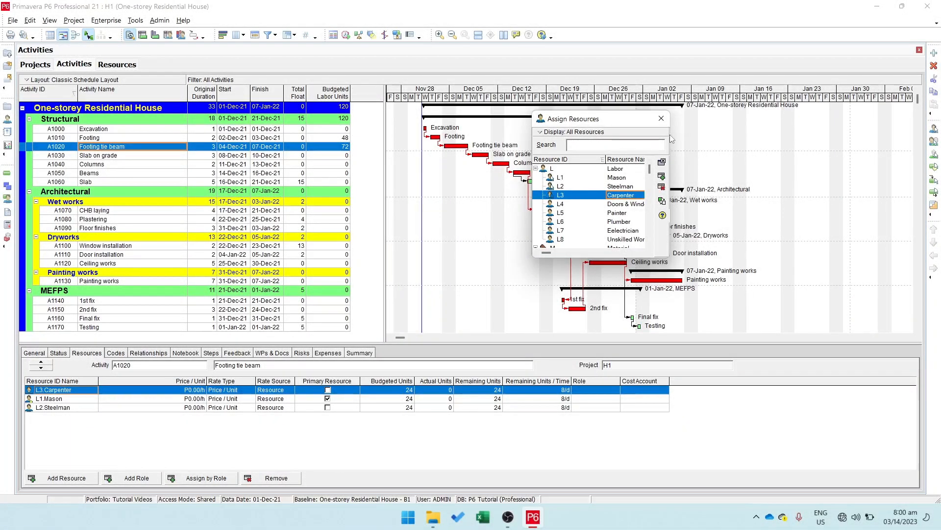
{"action": "left_click", "coordinate": [662, 118]}
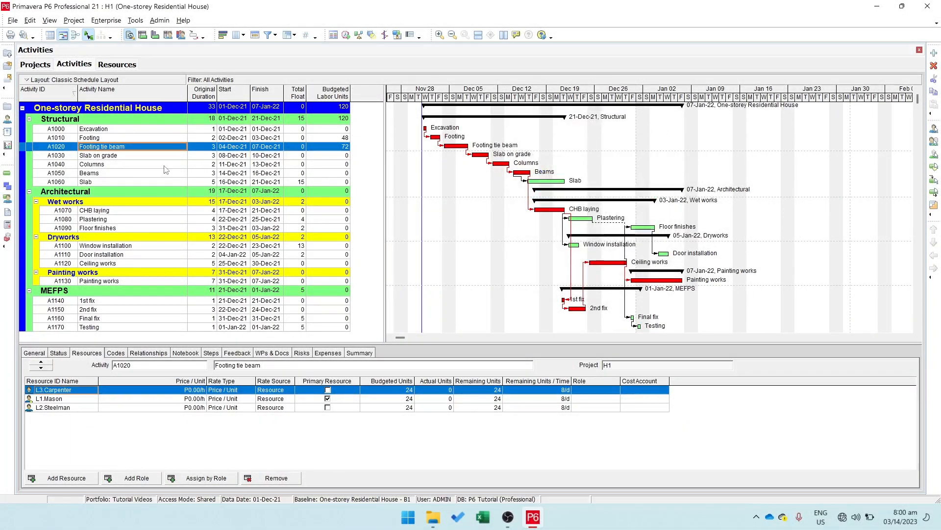
Step: Assign Mason, Steelman and Carpenter to the Slab on grade, Columns, Beams and Slab activities together
{"action": "left_click", "coordinate": [98, 156]}
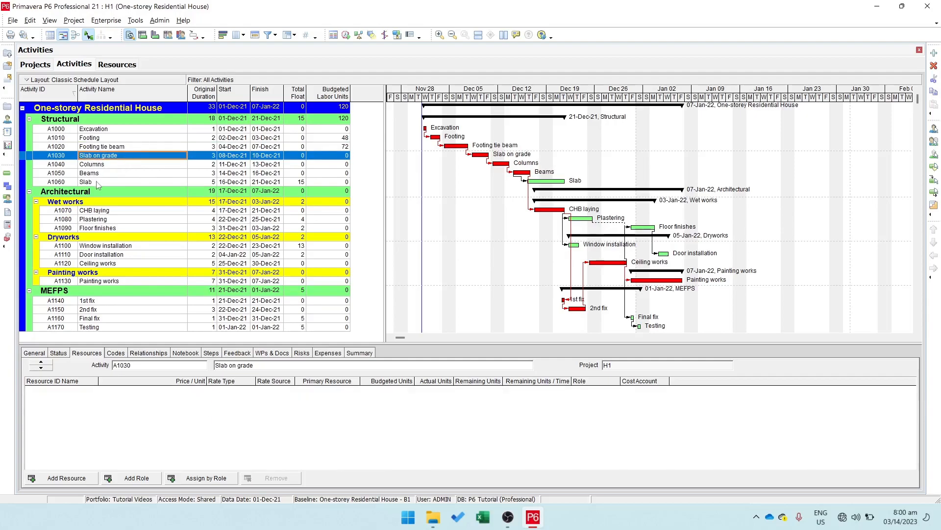
{"action": "left_click", "coordinate": [96, 182], "text": "shift"}
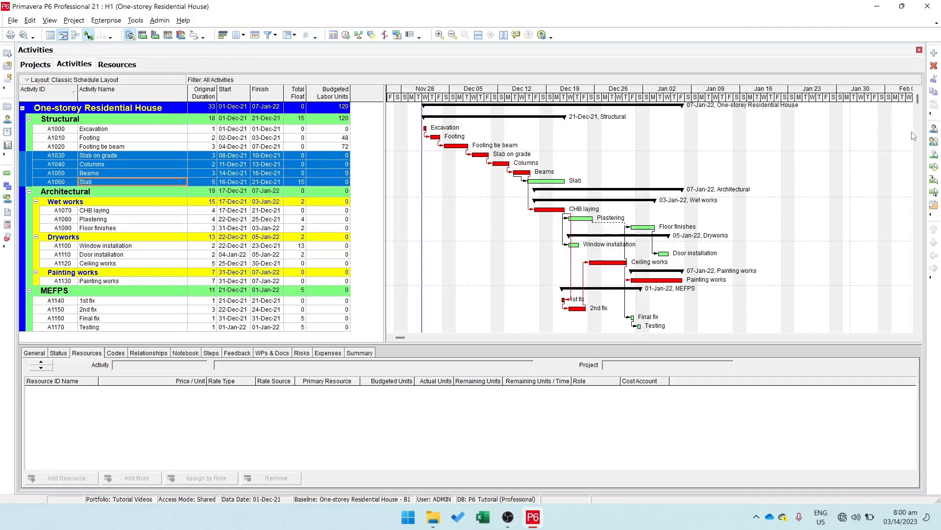
{"action": "left_click", "coordinate": [935, 129]}
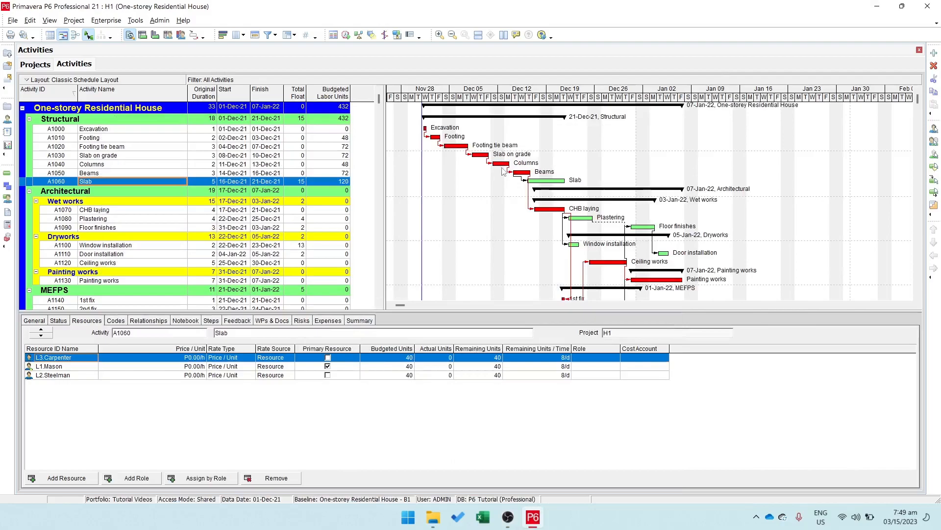
Step: Start a project export using the Spreadsheet (XLSX) format
{"action": "left_click", "coordinate": [14, 22]}
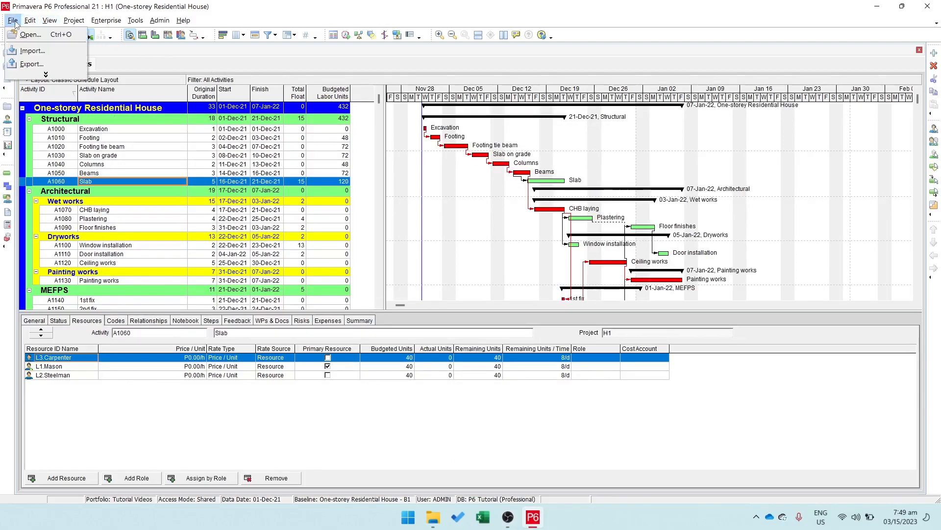
{"action": "left_click", "coordinate": [37, 65]}
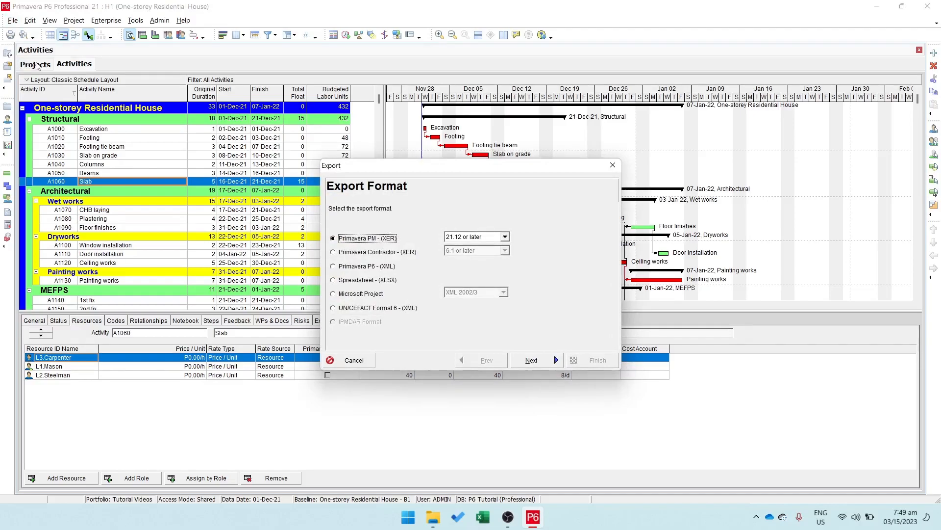
{"action": "left_click", "coordinate": [362, 281]}
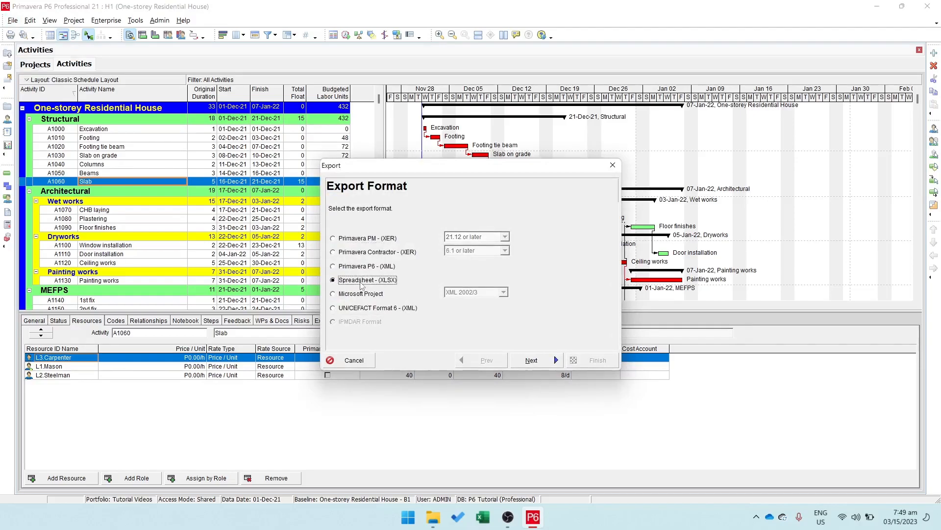
{"action": "left_click", "coordinate": [532, 362]}
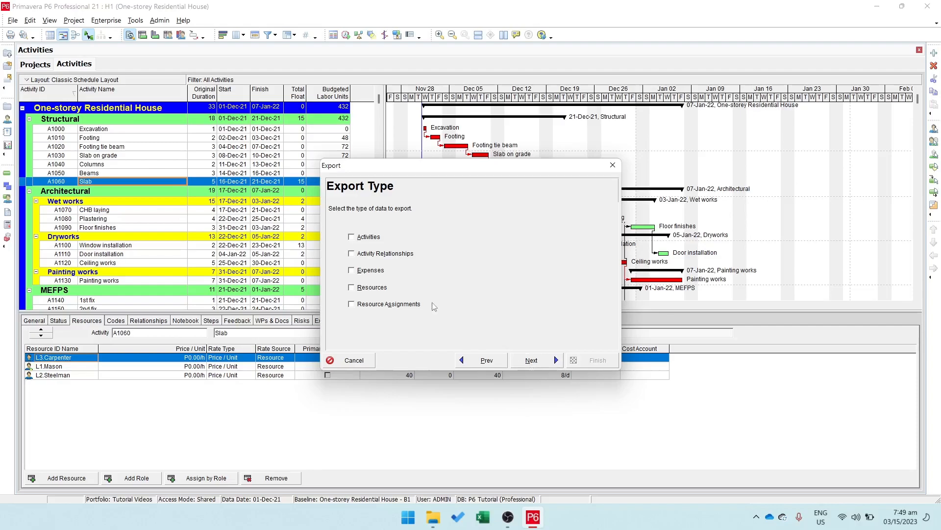
Step: Include Activities, Resources and Resource Assignments in the export and select project H1, One-storey Residential House
{"action": "left_click", "coordinate": [370, 239]}
{"action": "left_click", "coordinate": [374, 289]}
{"action": "left_click", "coordinate": [550, 364]}
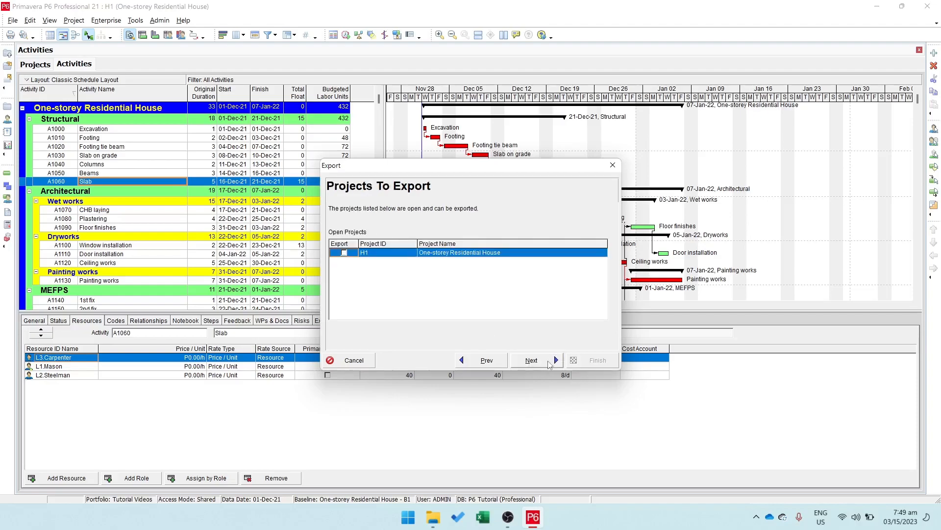
{"action": "left_click", "coordinate": [343, 252]}
{"action": "left_click", "coordinate": [549, 365]}
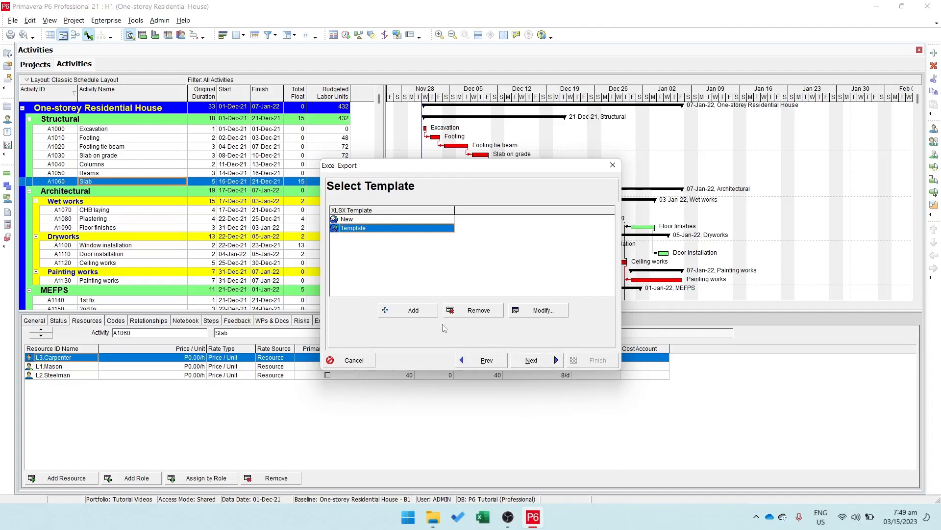
Step: Add an export template named New Template with the default Activities columns and use it for the export
{"action": "left_click", "coordinate": [414, 313]}
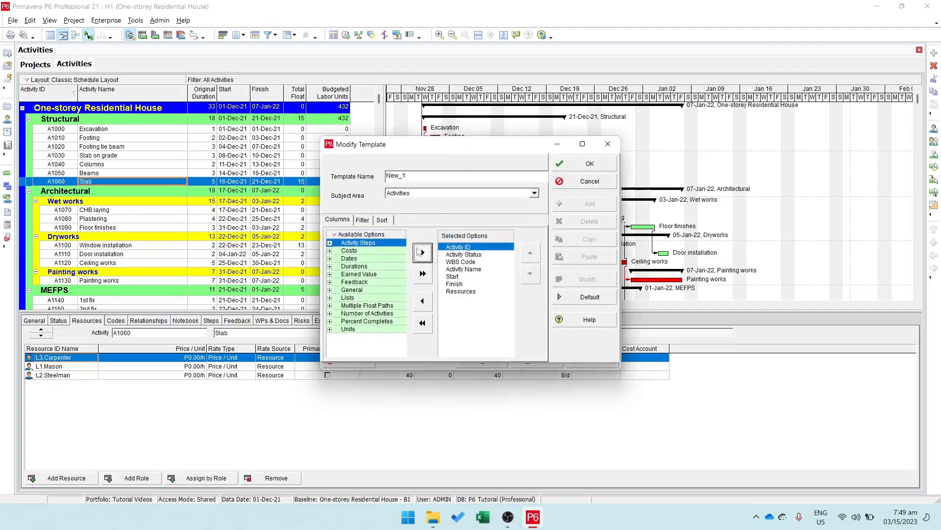
{"action": "left_click_drag", "start_coordinate": [421, 176], "coordinate": [372, 178]}
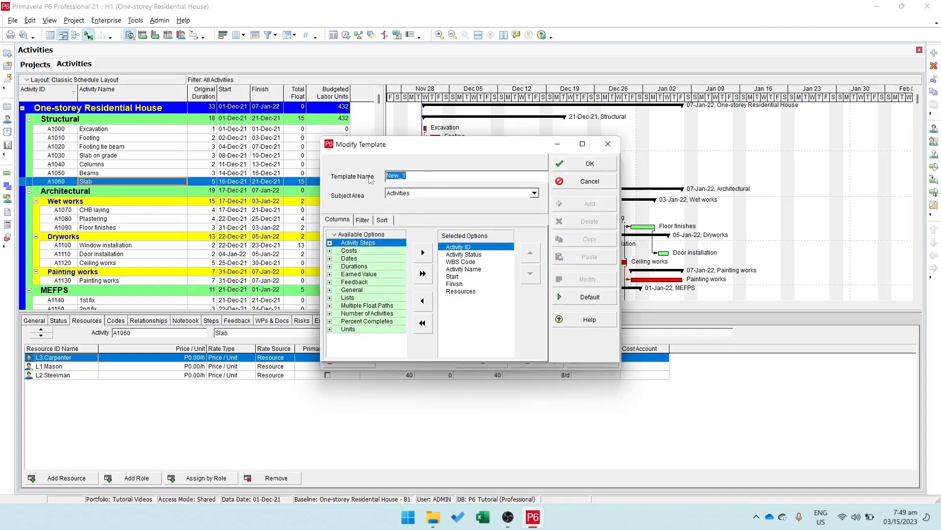
{"action": "type", "text": "New Template"}
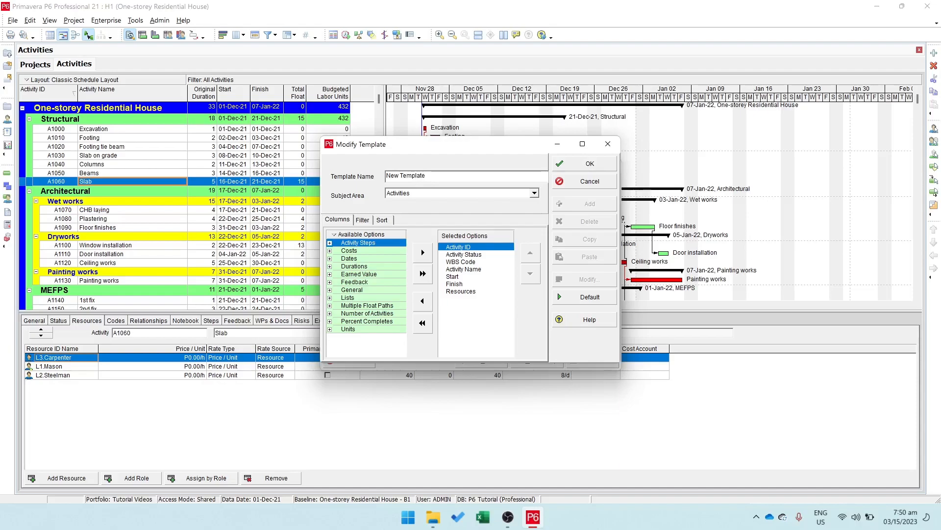
{"action": "left_click", "coordinate": [586, 164]}
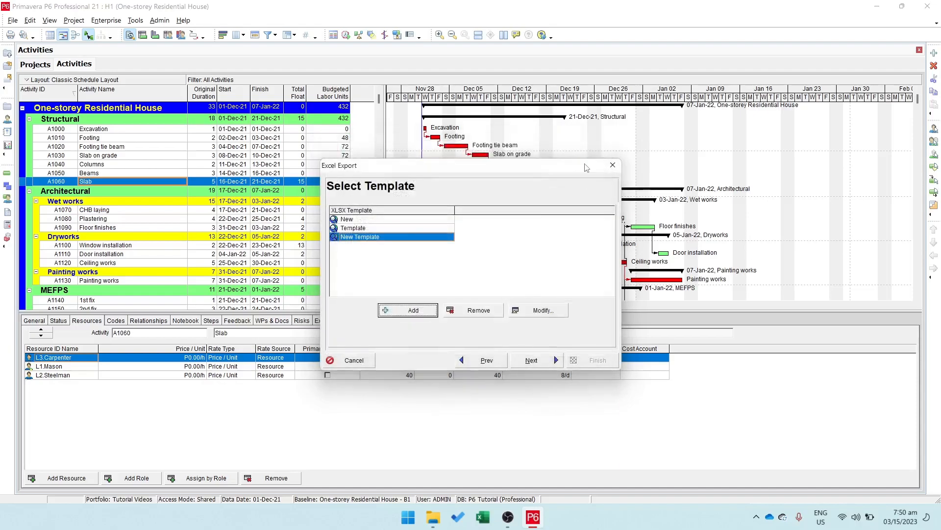
{"action": "left_click", "coordinate": [537, 362]}
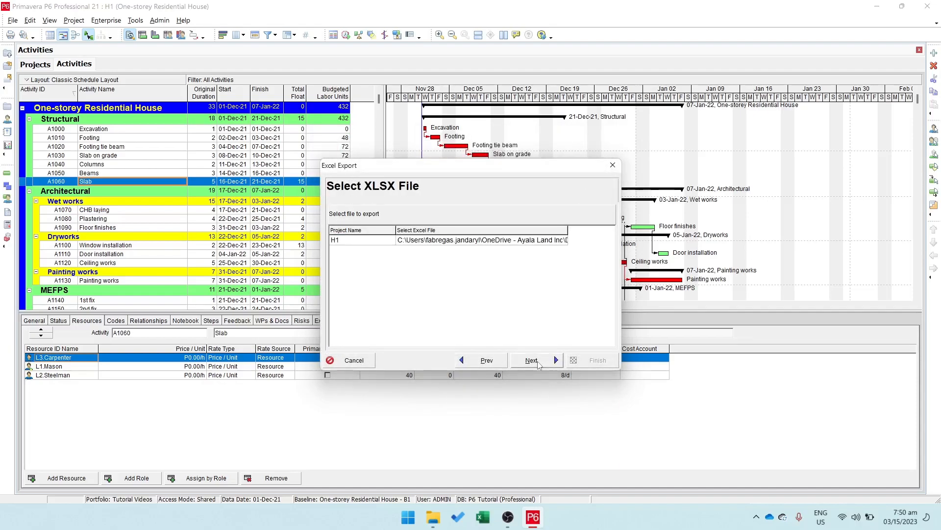
Step: Set the export file for project H1 to Resources assignment in the Documents folder
{"action": "left_click", "coordinate": [537, 240]}
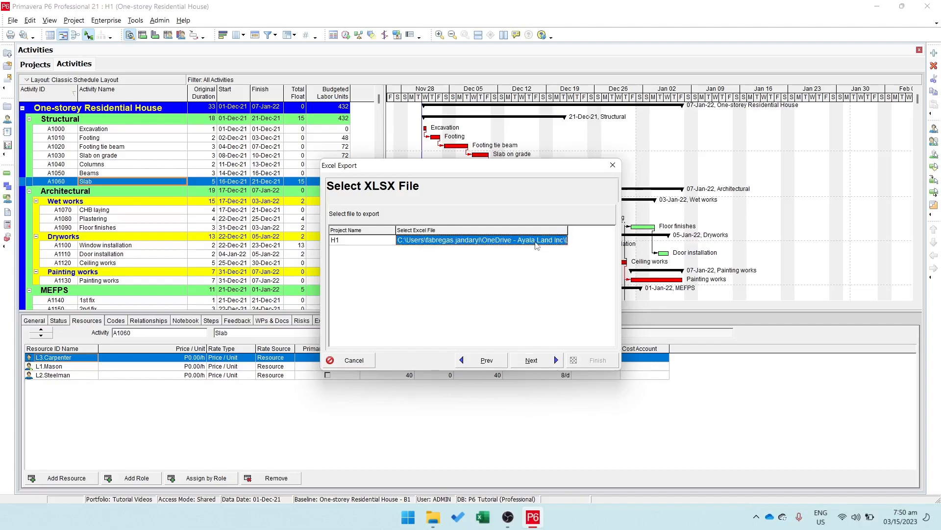
{"action": "left_click", "coordinate": [549, 240]}
{"action": "left_click", "coordinate": [562, 240]}
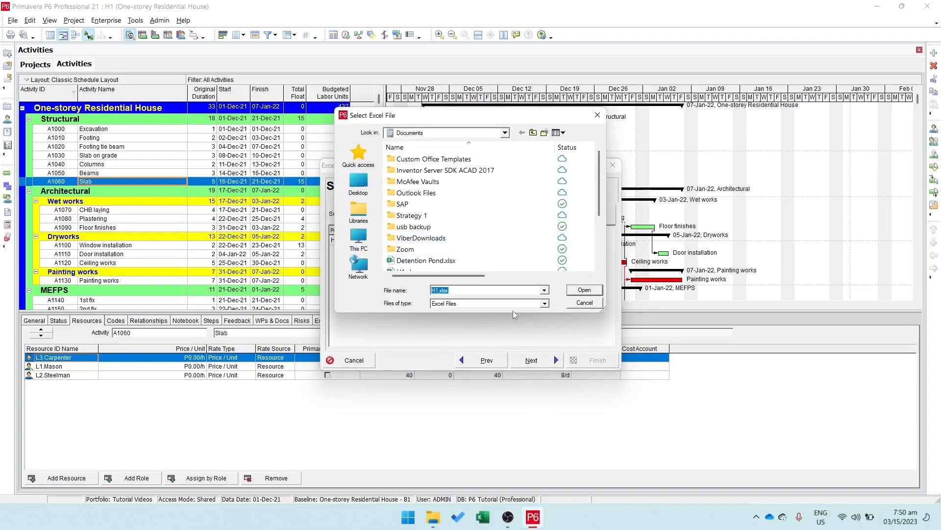
{"action": "type", "text": "Resources assignment"}
{"action": "left_click", "coordinate": [594, 293]}
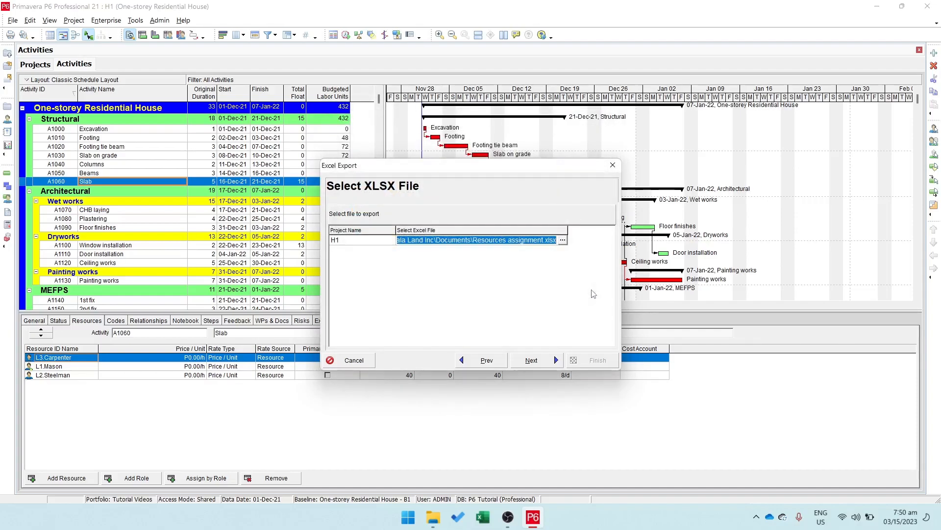
Step: Run the spreadsheet export from the summary and close the export wizard
{"action": "left_click", "coordinate": [548, 362]}
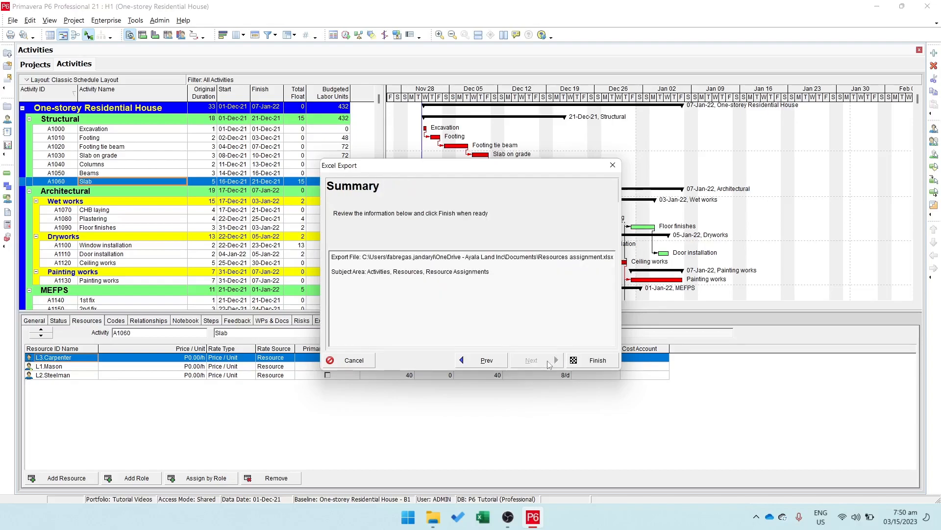
{"action": "left_click", "coordinate": [593, 361]}
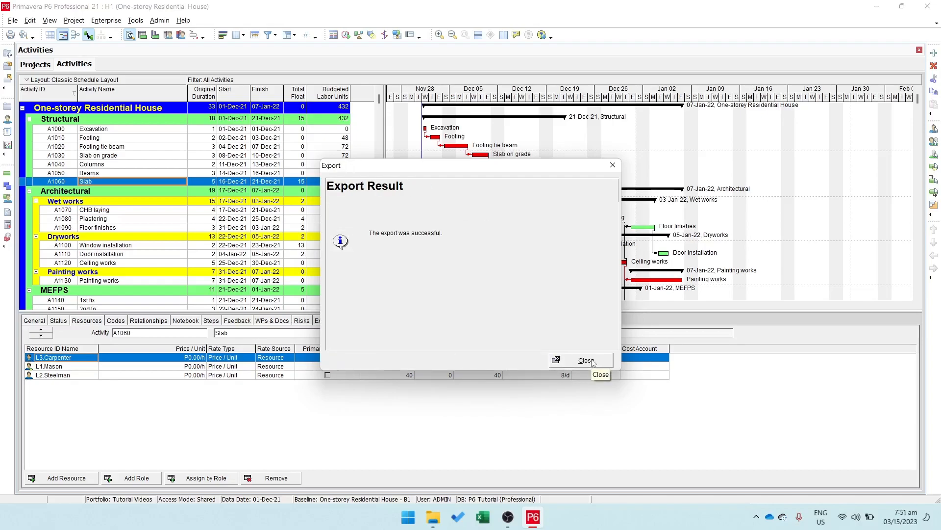
{"action": "left_click", "coordinate": [586, 361]}
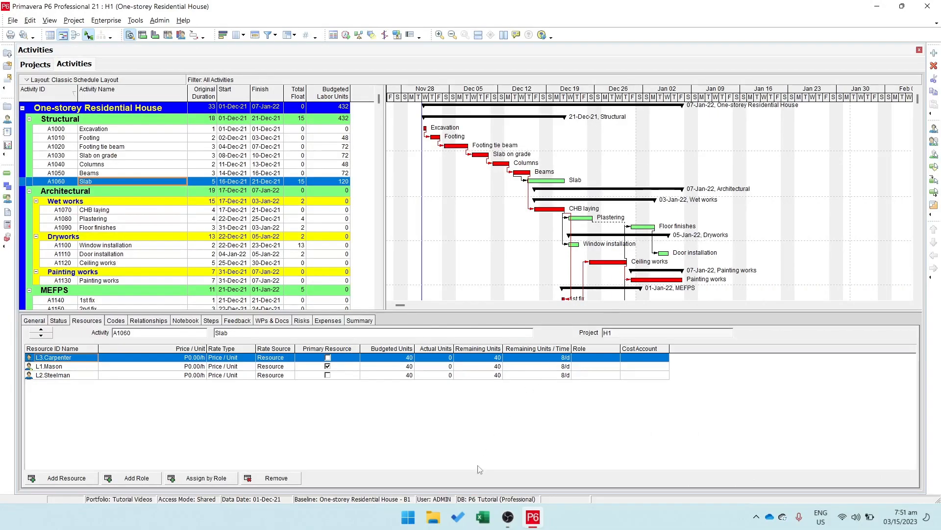
Step: Open Resources assignment.xlsx from the Documents folder in Excel and view its TASKRSRC sheet
{"action": "left_click", "coordinate": [432, 523]}
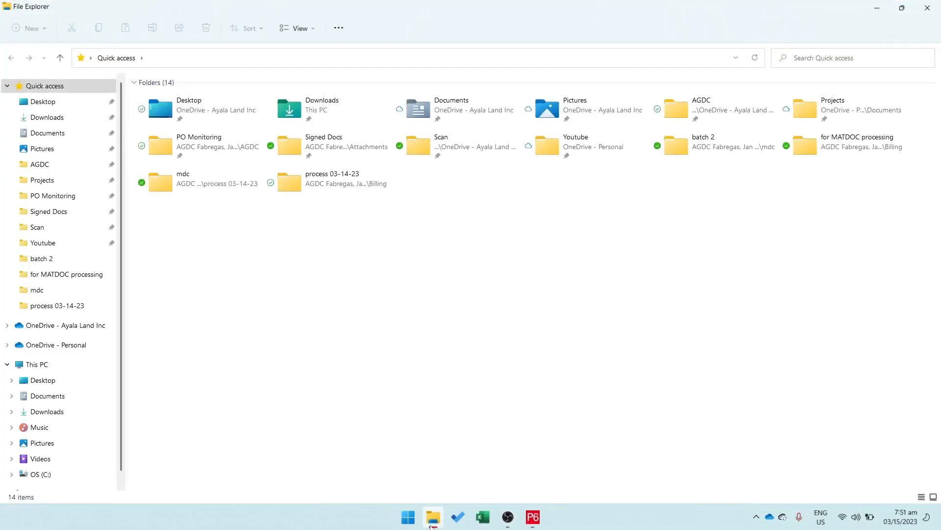
{"action": "double_click", "coordinate": [465, 120]}
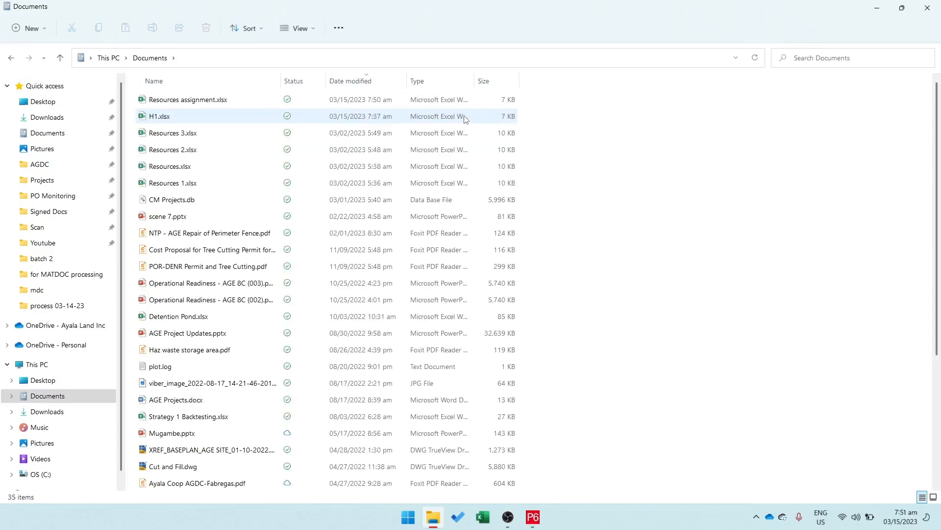
{"action": "double_click", "coordinate": [233, 103]}
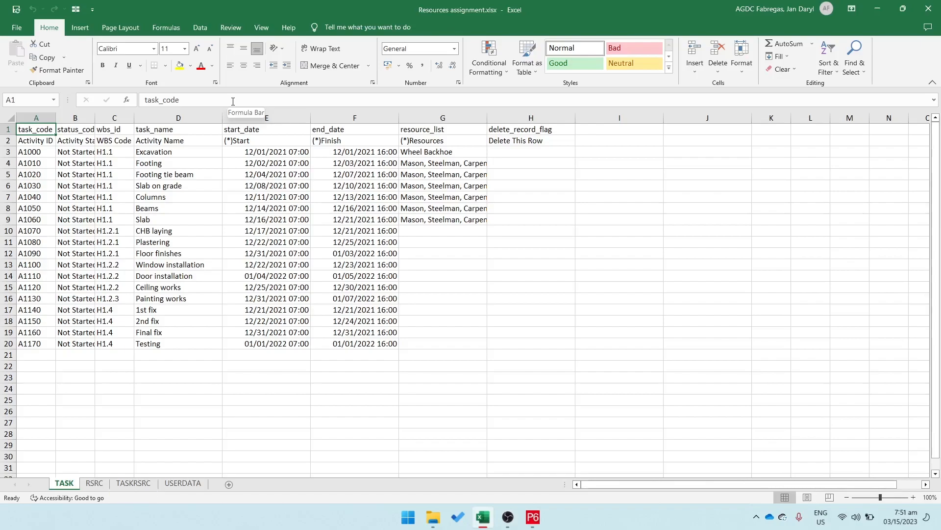
{"action": "left_click", "coordinate": [156, 485]}
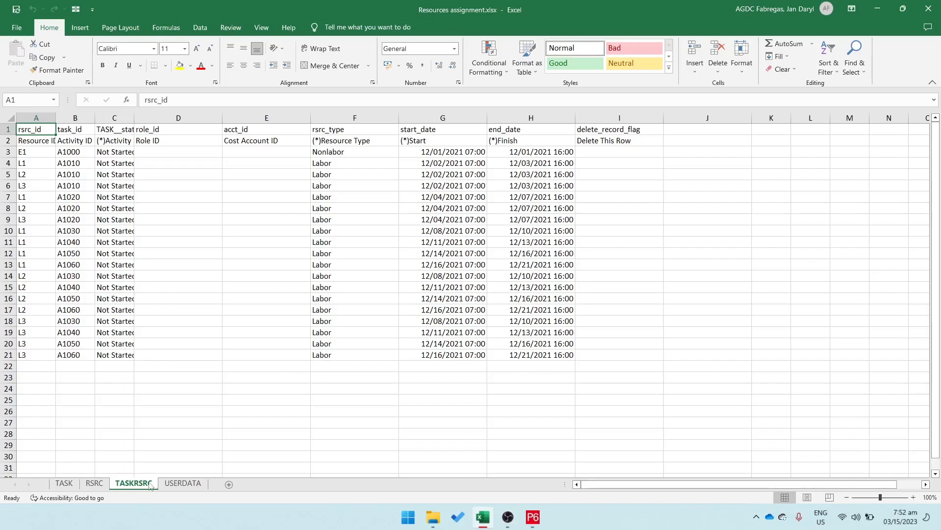
Step: Copy the CHB laying activity ID, A1070, from the TASK sheet into cell B22 of the TASKRSRC sheet
{"action": "left_click", "coordinate": [65, 485]}
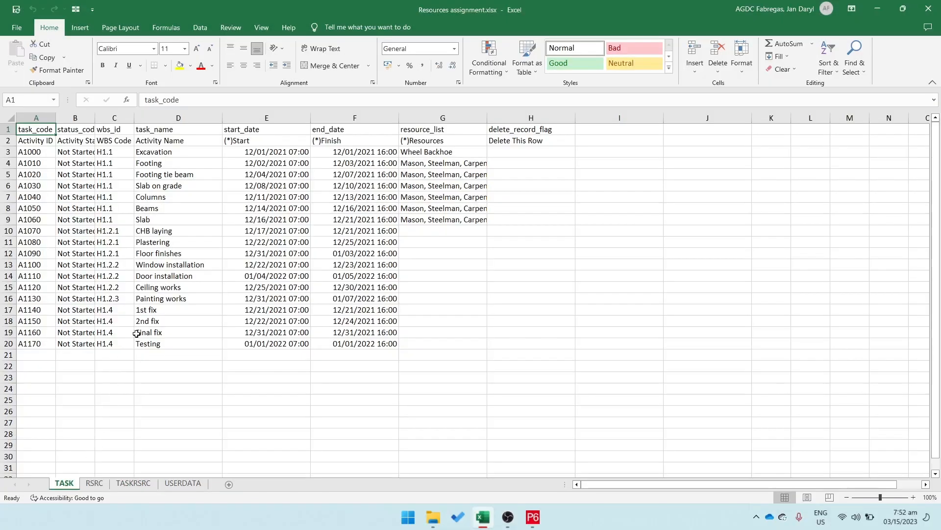
{"action": "left_click", "coordinate": [46, 230]}
{"action": "right_click", "coordinate": [46, 231]}
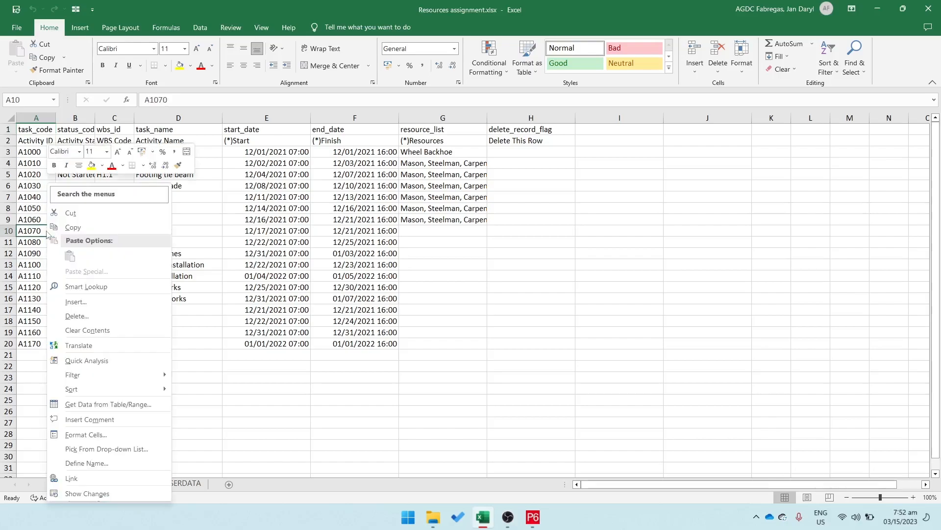
{"action": "left_click", "coordinate": [74, 226]}
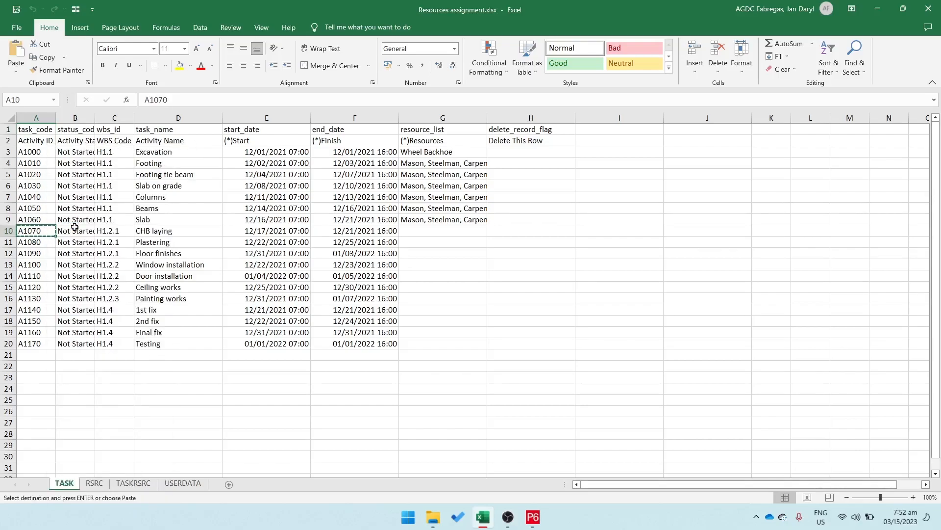
{"action": "left_click", "coordinate": [133, 483]}
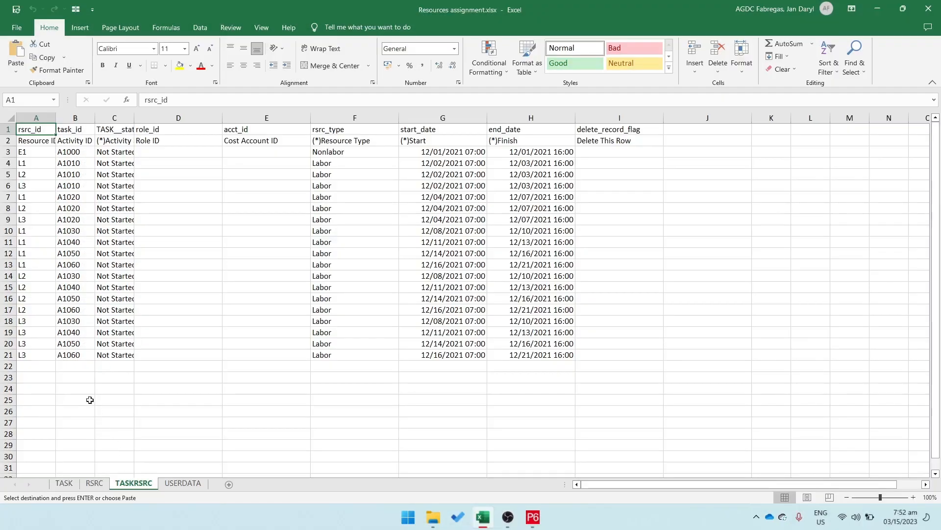
{"action": "left_click", "coordinate": [72, 366]}
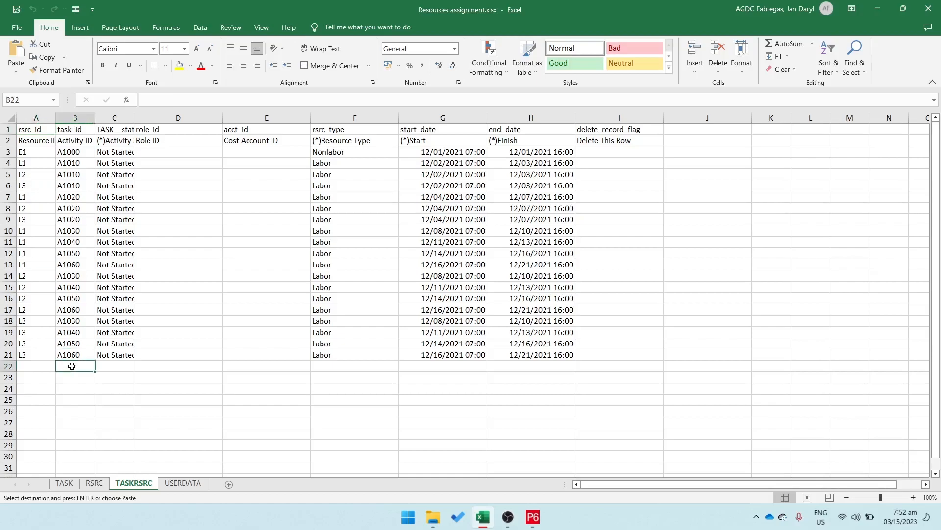
{"action": "key", "text": "ctrl+v"}
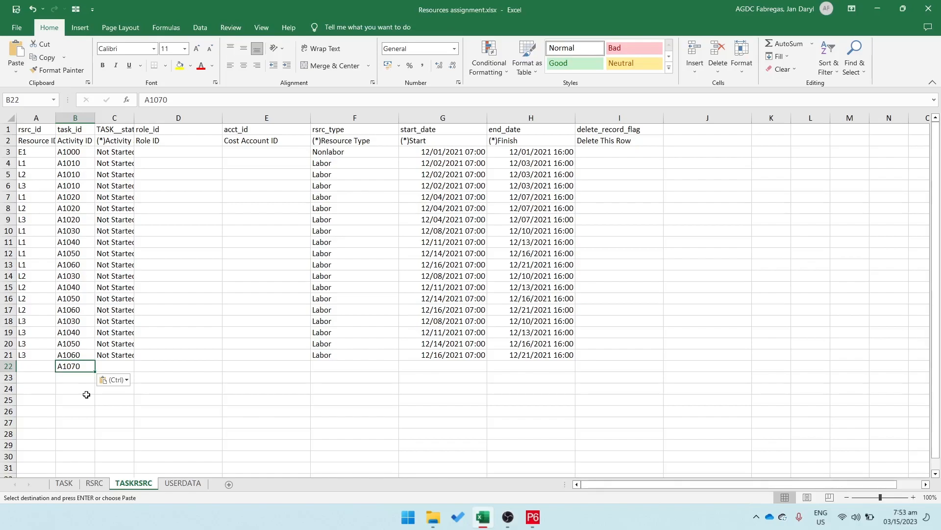
Step: Copy the Mason resource ID, L1, from the RSRC sheet into cell A22 of TASKRSRC, and widen column A to fit its header
{"action": "left_click", "coordinate": [95, 484]}
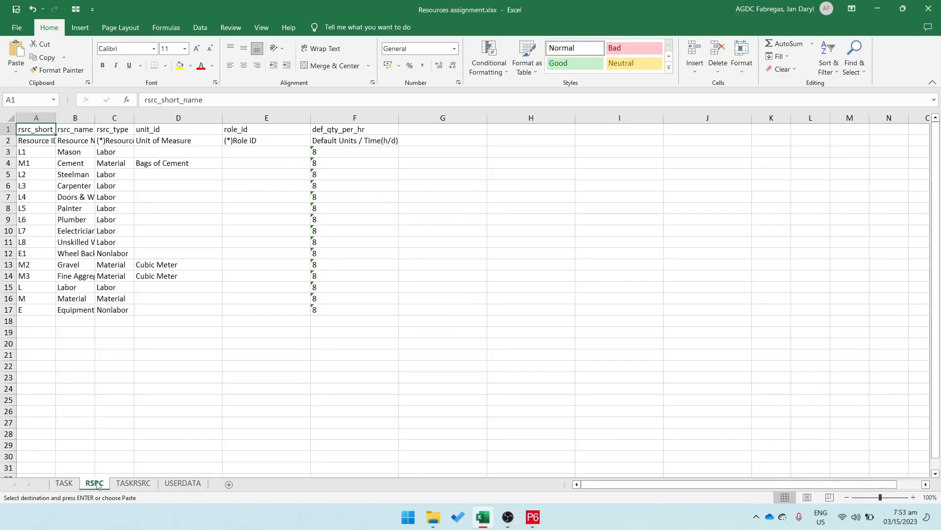
{"action": "left_click", "coordinate": [43, 153]}
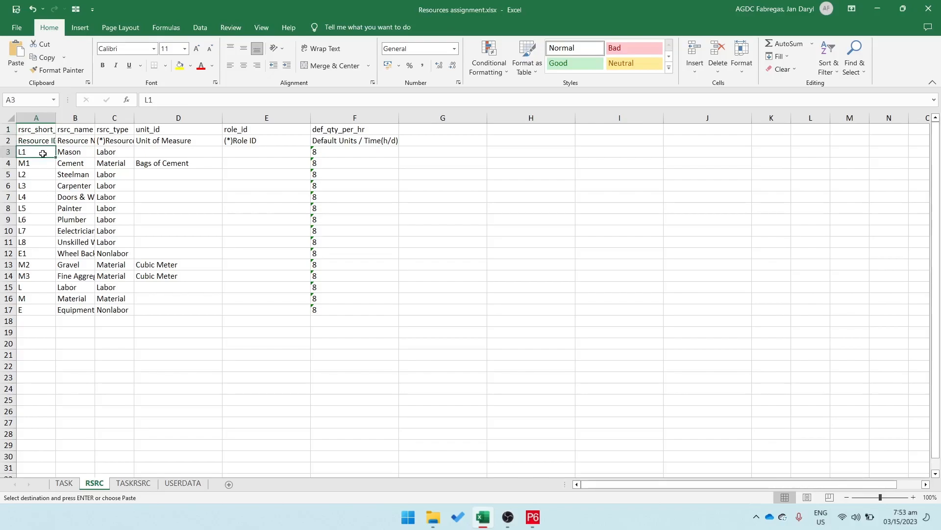
{"action": "key", "text": "ctrl+c"}
{"action": "left_click", "coordinate": [135, 483]}
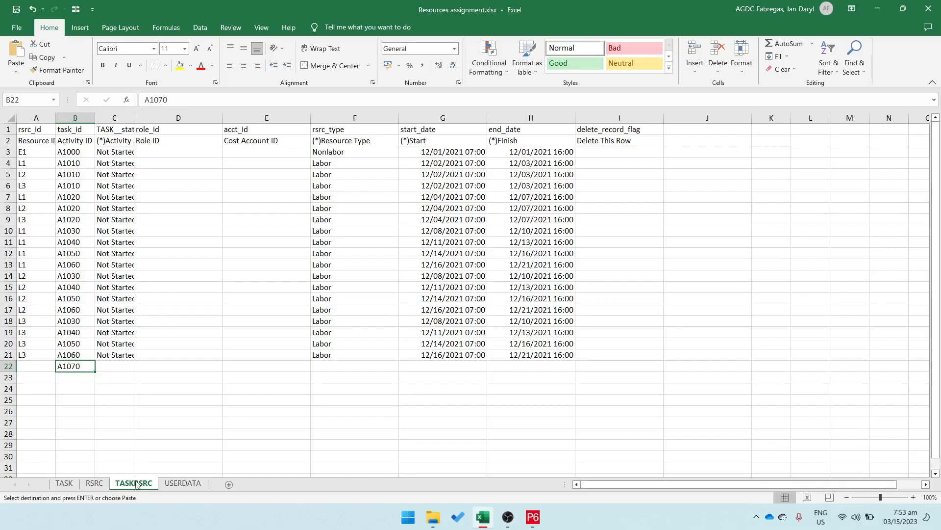
{"action": "left_click", "coordinate": [38, 365]}
{"action": "key", "text": "ctrl+v"}
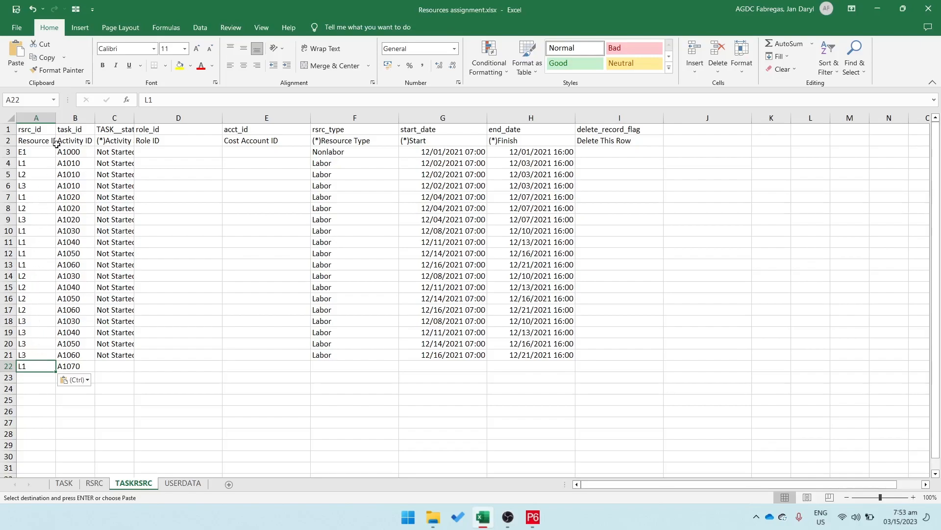
{"action": "left_click_drag", "start_coordinate": [58, 118], "coordinate": [64, 118]}
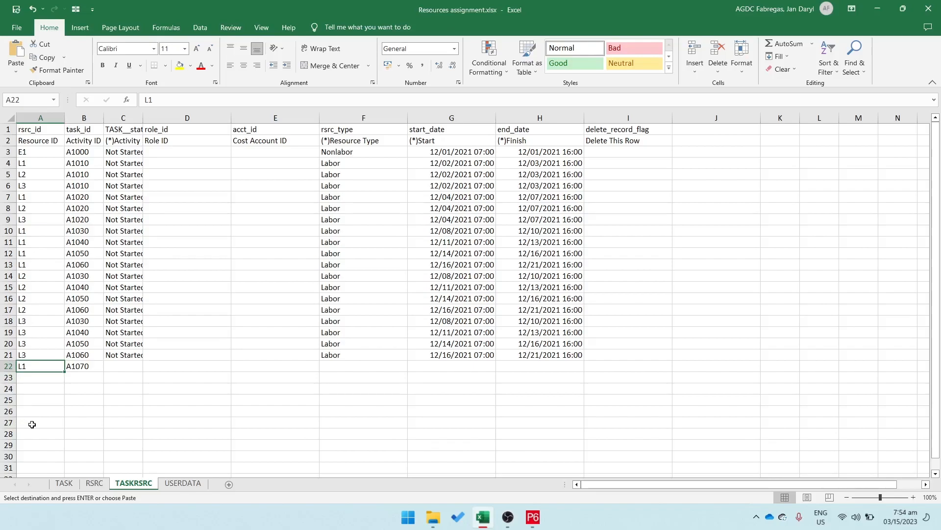
Step: Copy the Cement resource ID, M1, from the RSRC sheet into cell A23 of the TASKRSRC sheet
{"action": "left_click", "coordinate": [94, 483]}
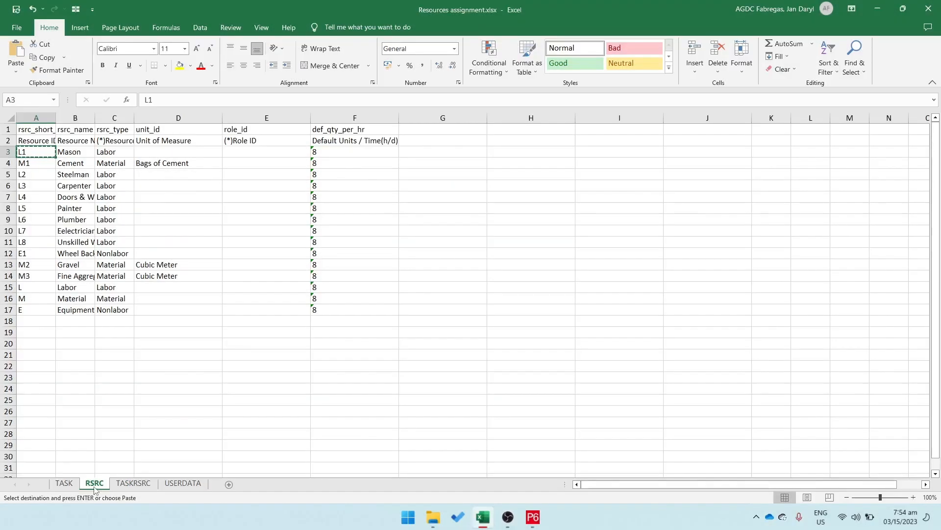
{"action": "left_click", "coordinate": [47, 162]}
{"action": "key", "text": "ctrl+c"}
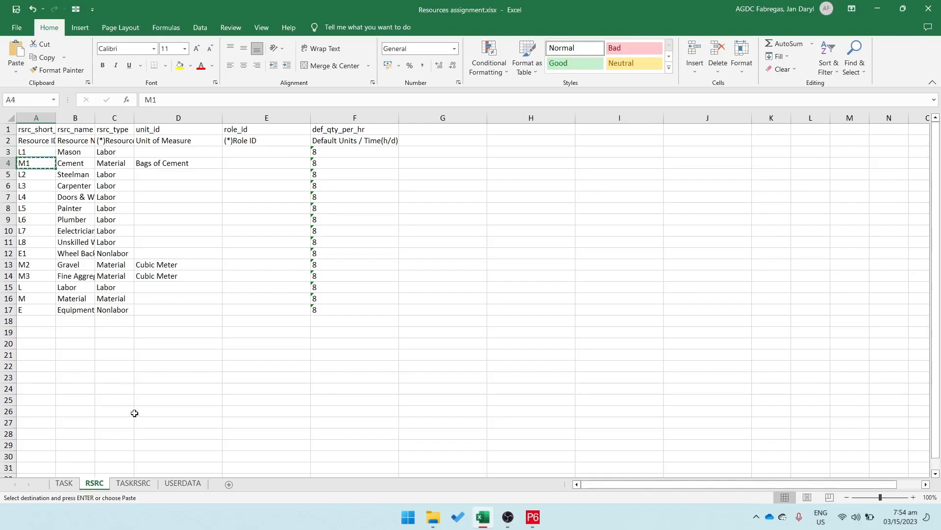
{"action": "left_click", "coordinate": [138, 483]}
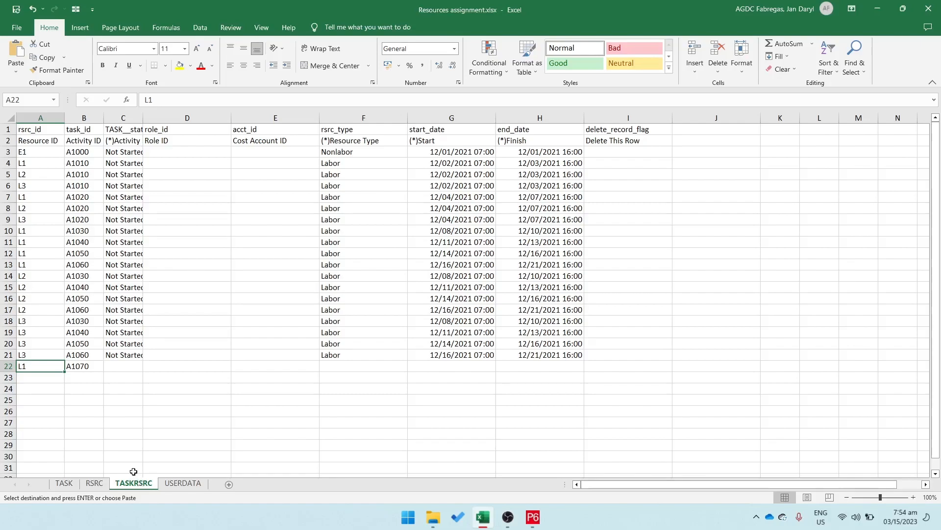
{"action": "left_click", "coordinate": [45, 378]}
{"action": "key", "text": "ctrl+v"}
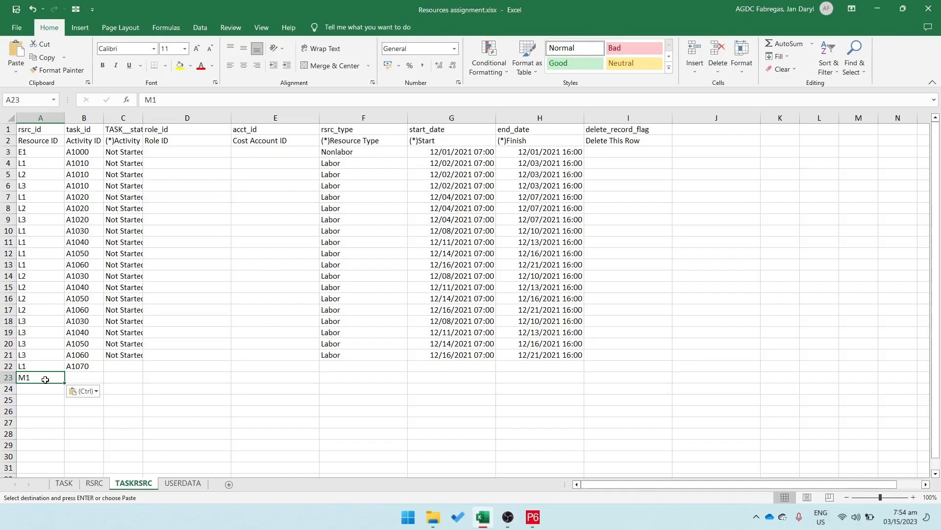
Step: Copy activity ID A1070 from cell B22 to B23 to pair it with resource M1
{"action": "left_click", "coordinate": [86, 366]}
{"action": "key", "text": "ctrl+c"}
{"action": "left_click", "coordinate": [94, 380]}
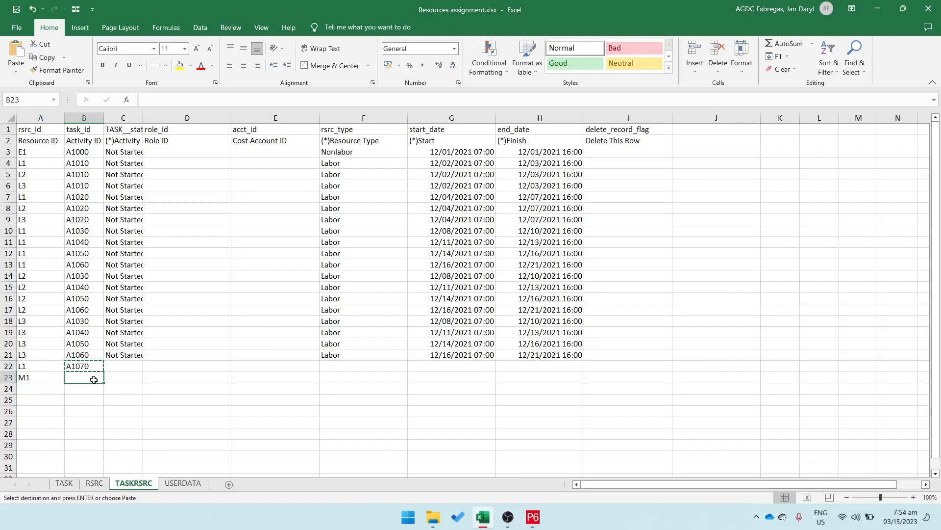
{"action": "key", "text": "ctrl+v"}
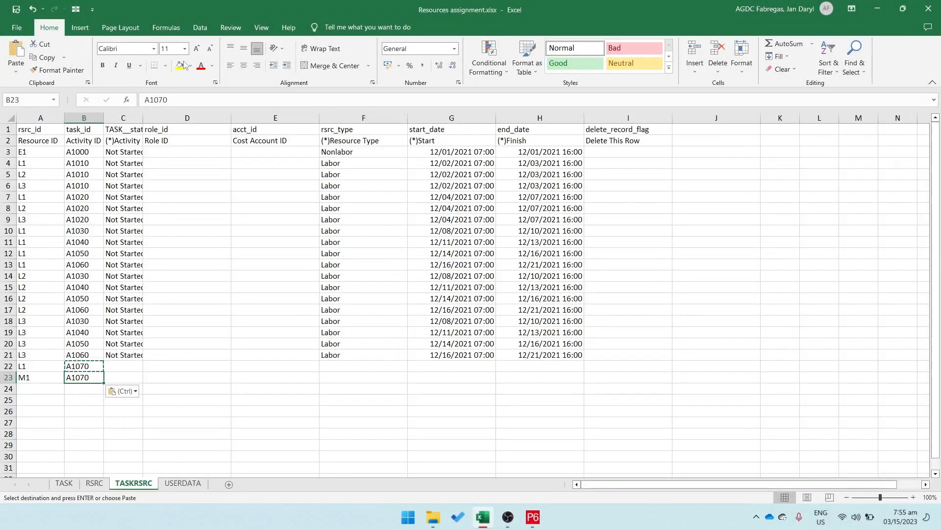
Step: Save the Resources assignment workbook and close Excel to return to Primavera P6
{"action": "left_click", "coordinate": [23, 27]}
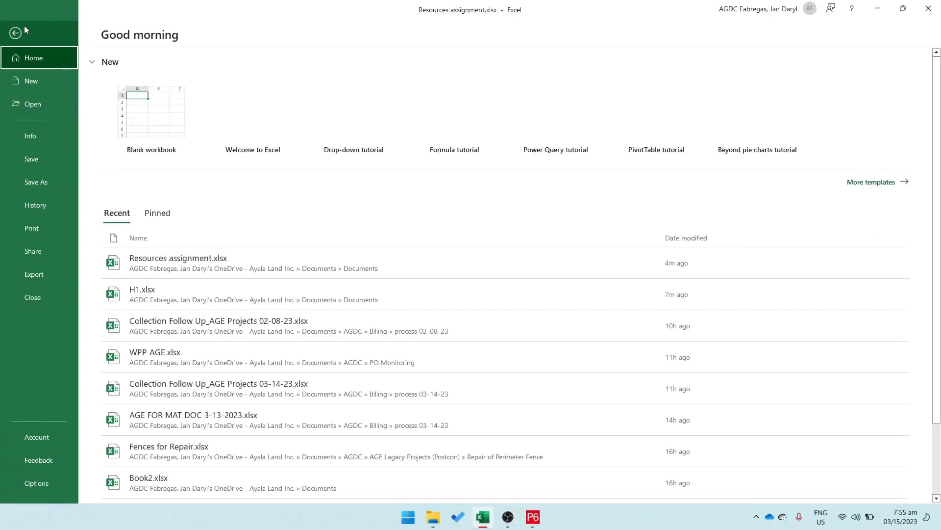
{"action": "left_click", "coordinate": [54, 158]}
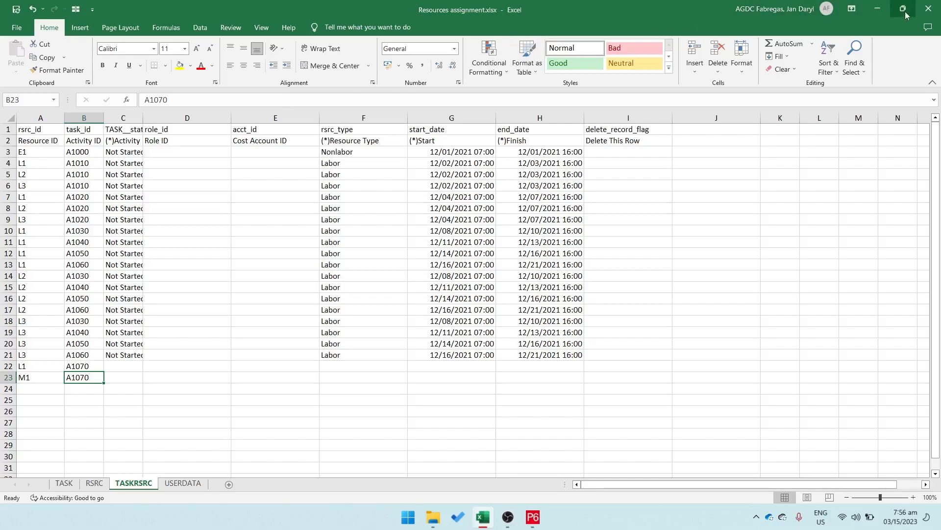
{"action": "left_click", "coordinate": [930, 8]}
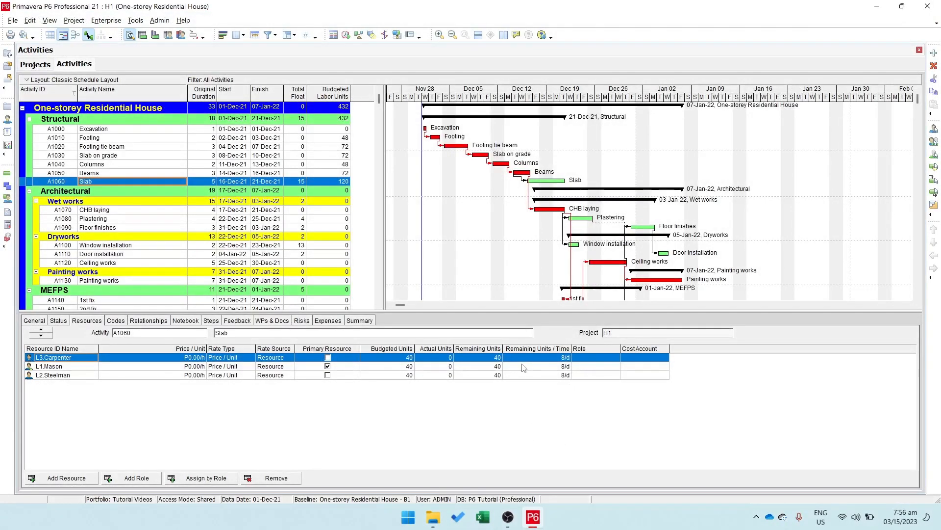
Step: Start an import in Spreadsheet (XLSX) format and choose Resources assignment.xlsx from the Documents folder as the source file
{"action": "left_click", "coordinate": [14, 22]}
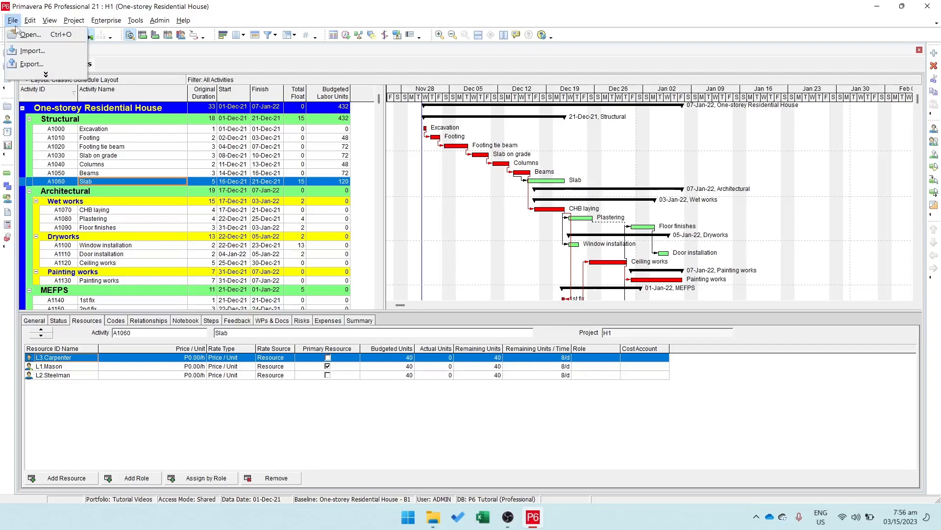
{"action": "left_click", "coordinate": [31, 51]}
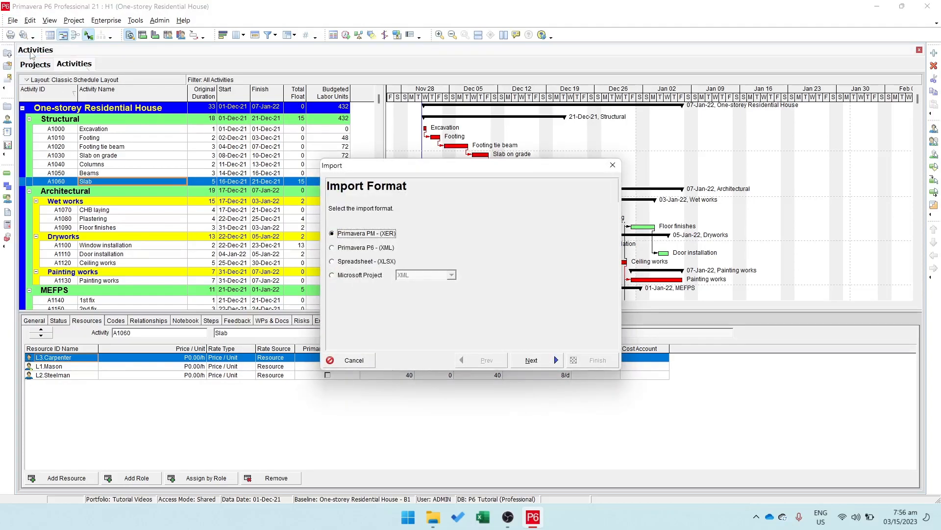
{"action": "left_click", "coordinate": [364, 262]}
{"action": "left_click", "coordinate": [532, 360]}
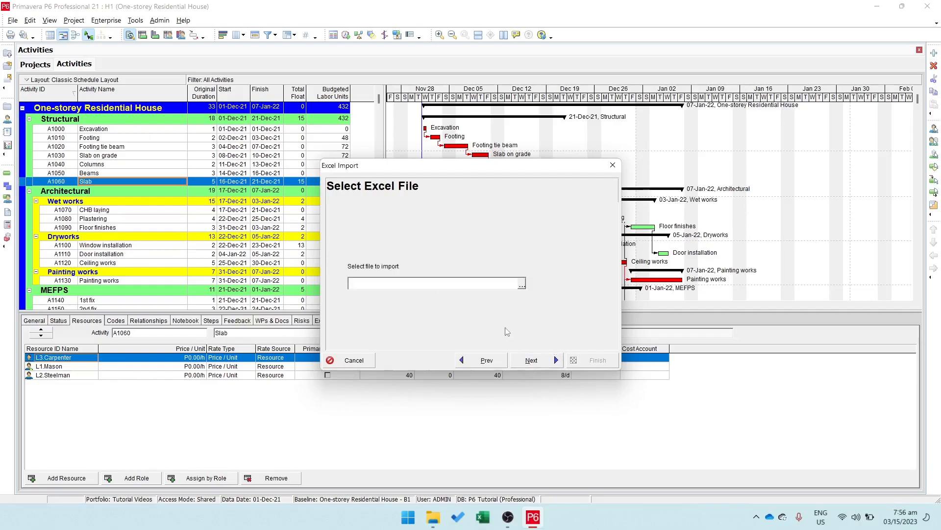
{"action": "left_click", "coordinate": [522, 284]}
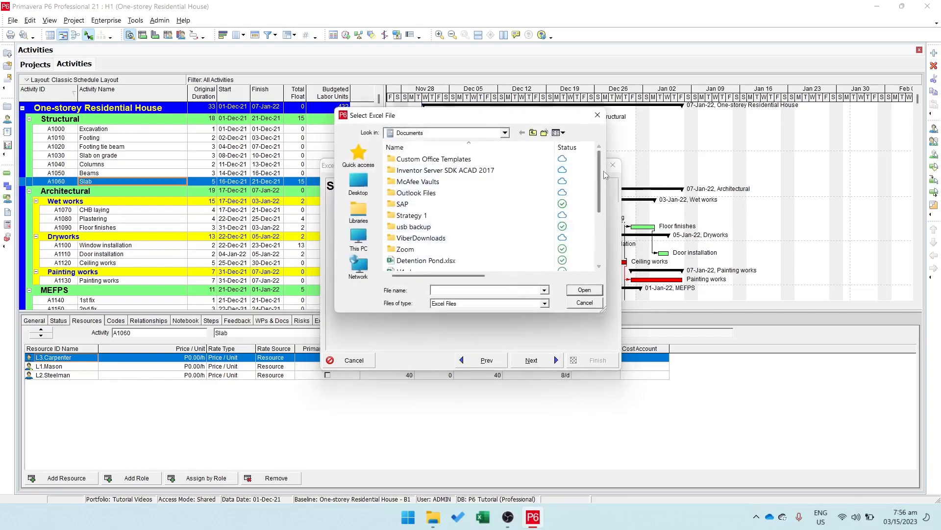
{"action": "scroll", "coordinate": [605, 197], "scroll_direction": "down", "scroll_amount": 3}
{"action": "scroll", "coordinate": [489, 237], "scroll_direction": "down", "scroll_amount": 2}
{"action": "left_click", "coordinate": [432, 242]}
{"action": "left_click", "coordinate": [584, 290]}
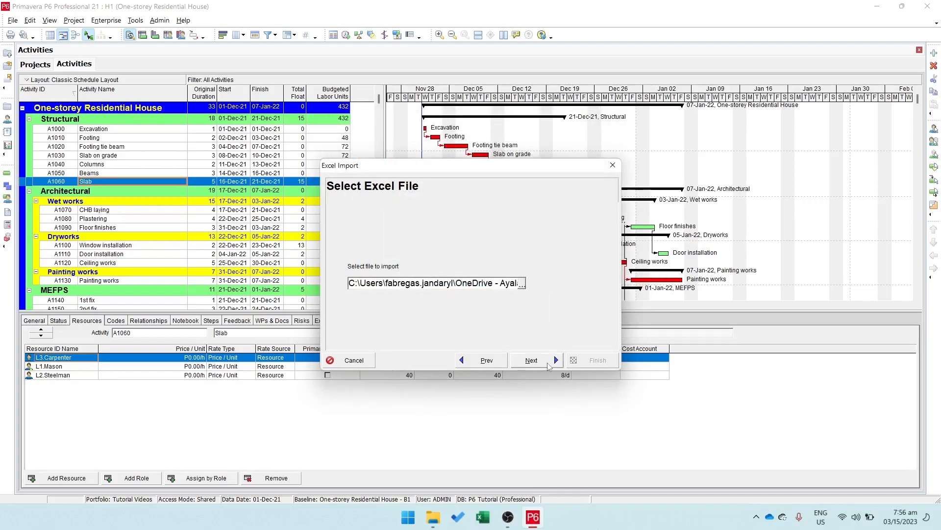
{"action": "left_click", "coordinate": [532, 361]}
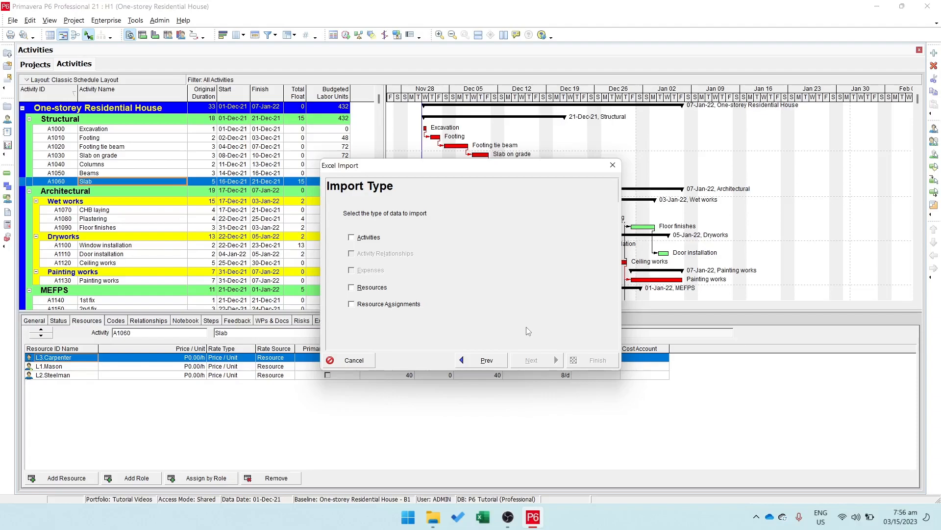
Step: Import only Resource Assignments, set project H1, One-storey Residential House, as the existing project to update, and proceed to the import summary
{"action": "left_click", "coordinate": [400, 305]}
{"action": "left_click", "coordinate": [529, 360]}
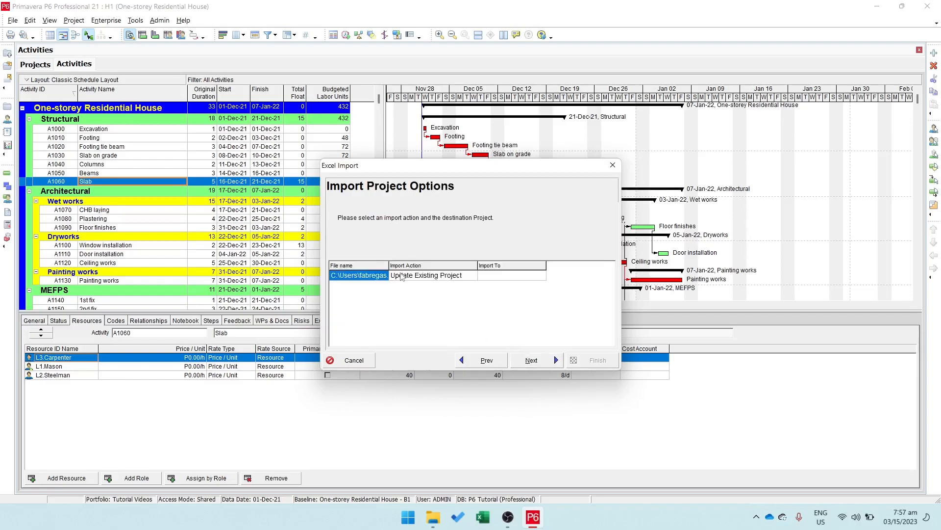
{"action": "left_click", "coordinate": [508, 275]}
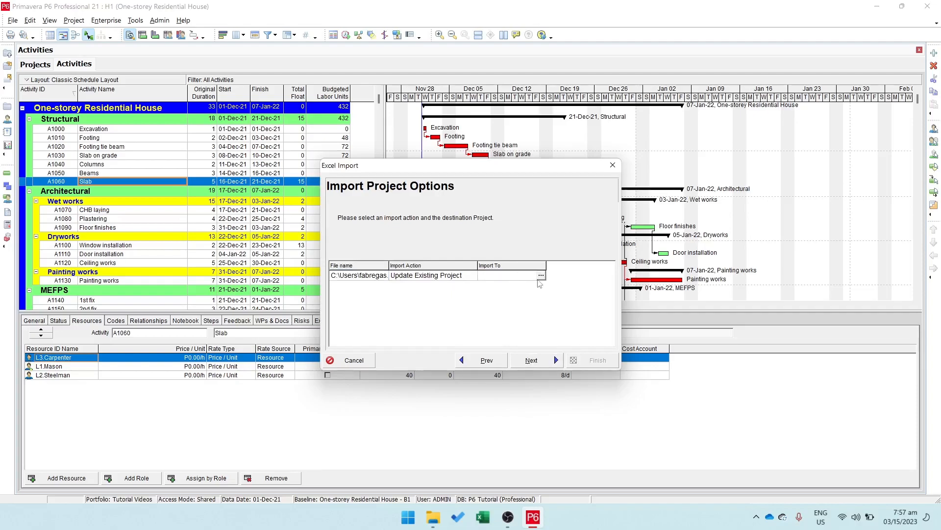
{"action": "left_click", "coordinate": [541, 275]}
{"action": "left_click_drag", "start_coordinate": [240, 139], "coordinate": [300, 141]}
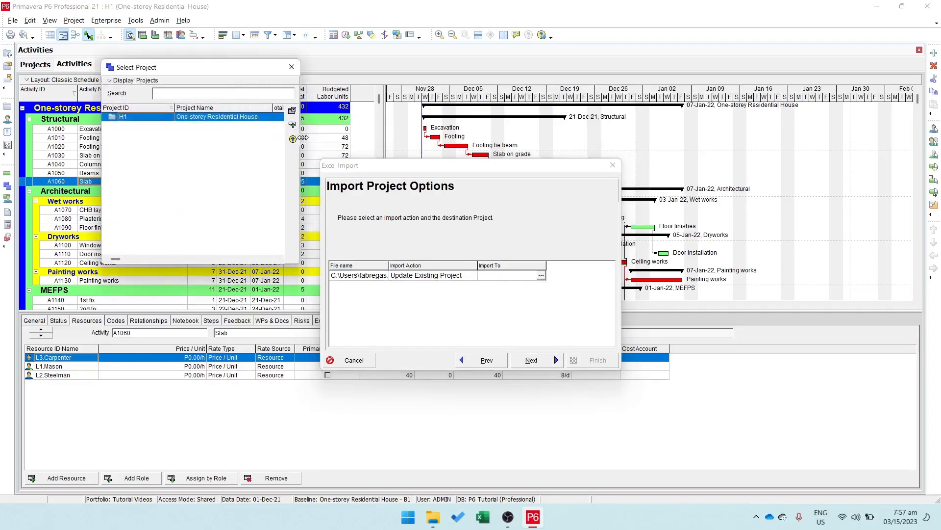
{"action": "double_click", "coordinate": [223, 117]}
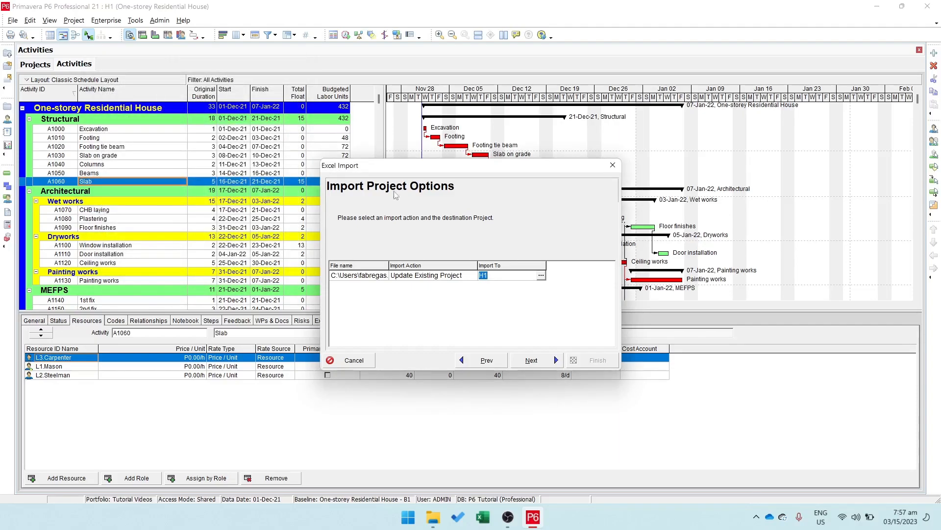
{"action": "left_click", "coordinate": [543, 360]}
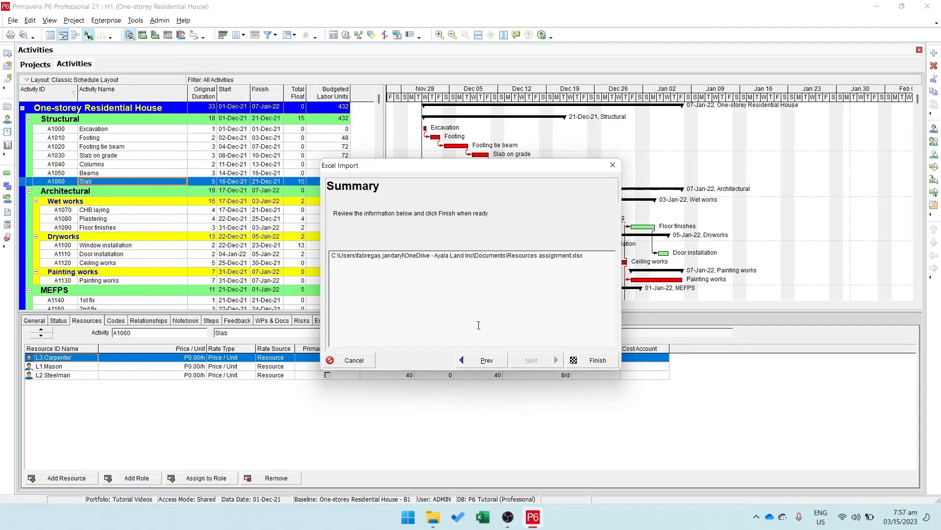
Step: Finish the resource assignment import, dismiss the import result, and select activity A1070 CHB laying to check its assigned resource
{"action": "left_click", "coordinate": [607, 365]}
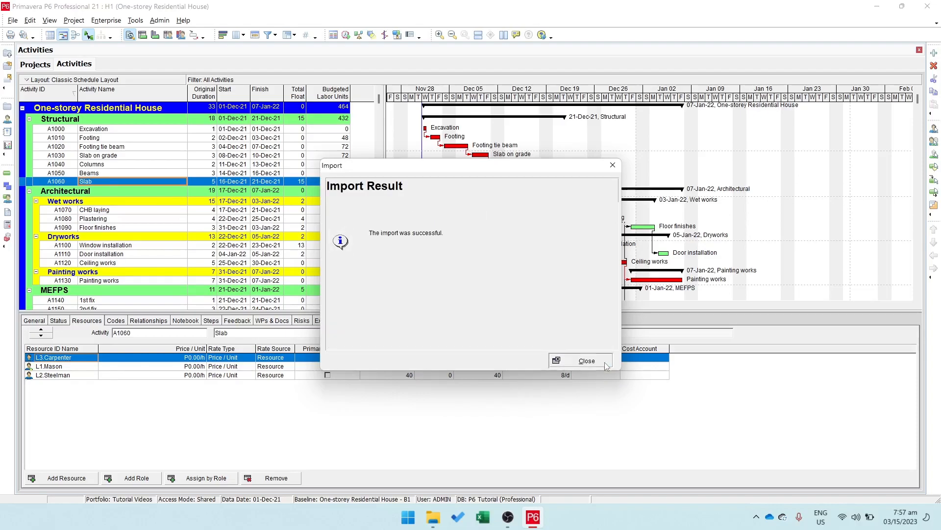
{"action": "left_click", "coordinate": [607, 365]}
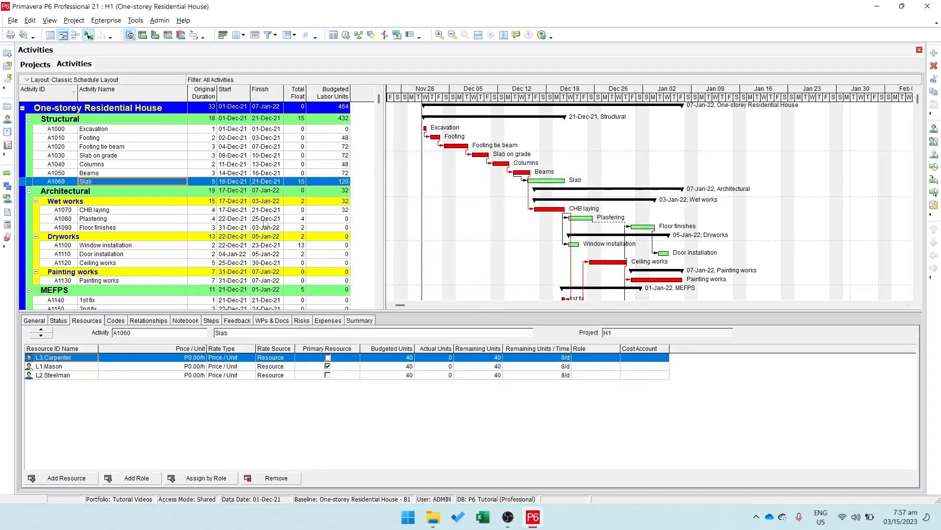
{"action": "left_click", "coordinate": [210, 210]}
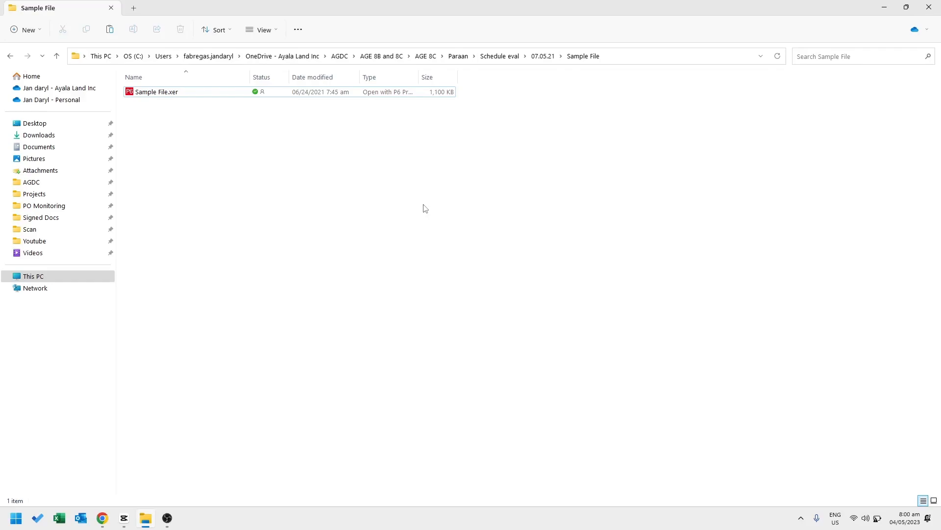
Step: In File Explorer, open Sample File.xer from the Sample File folder with Notepad instead of its default program
{"action": "left_click", "coordinate": [177, 95]}
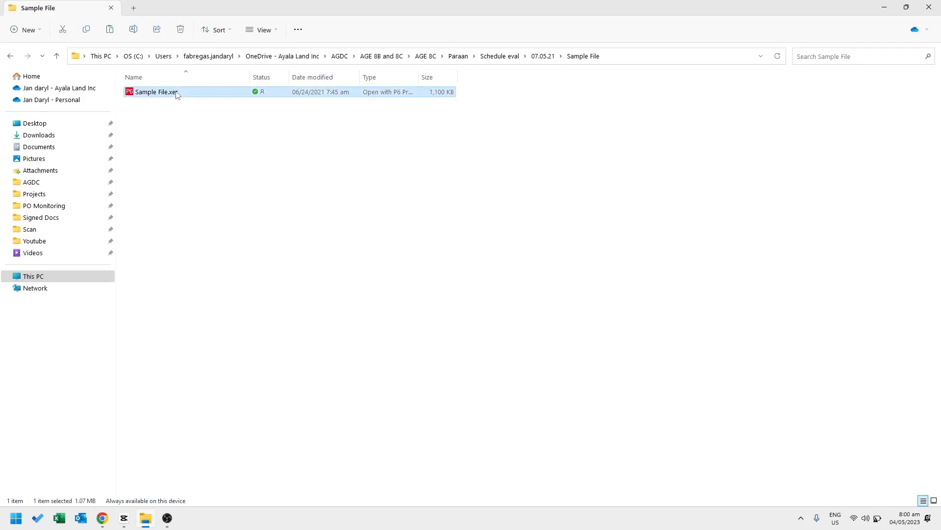
{"action": "right_click", "coordinate": [177, 95]}
{"action": "mouse_move", "coordinate": [240, 140]}
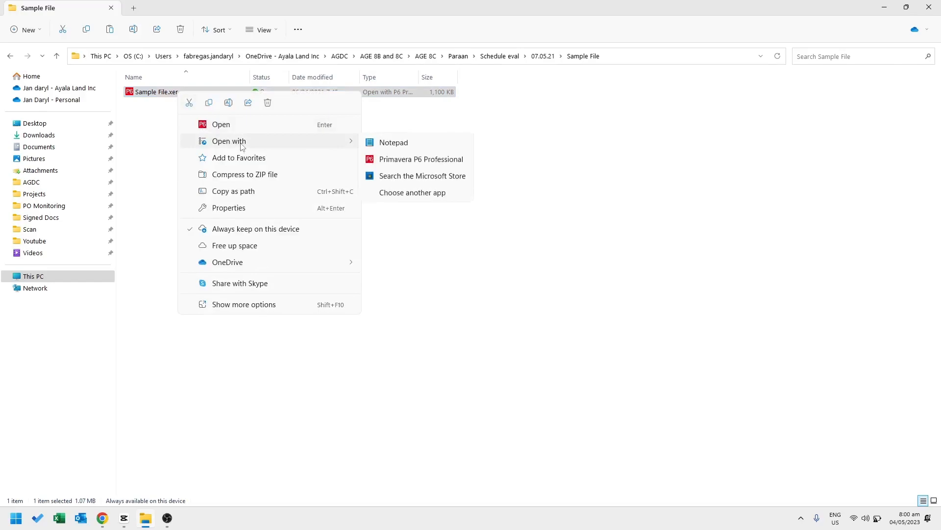
{"action": "left_click", "coordinate": [414, 143]}
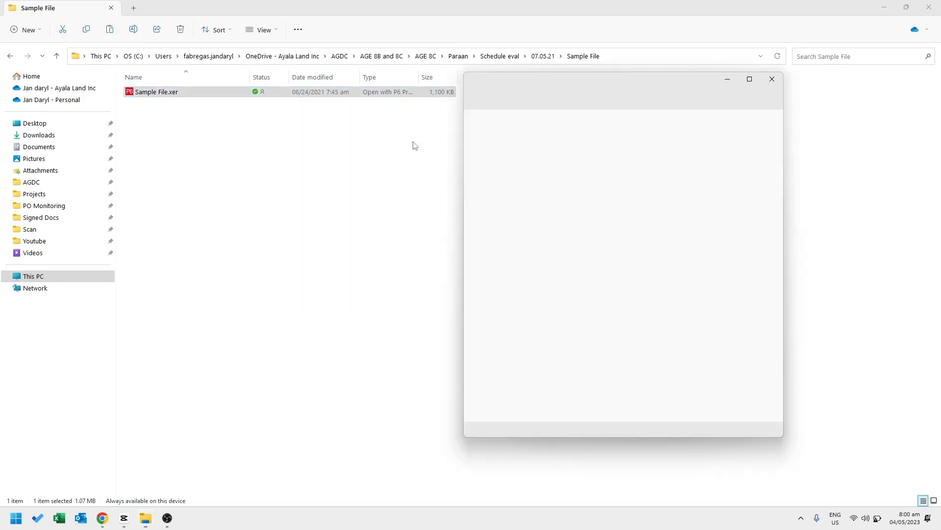
Step: Select the version number 19.12 in the ERMHDR header line of Sample File.xer, save the file, and close Notepad
{"action": "left_click_drag", "start_coordinate": [518, 122], "coordinate": [540, 122]}
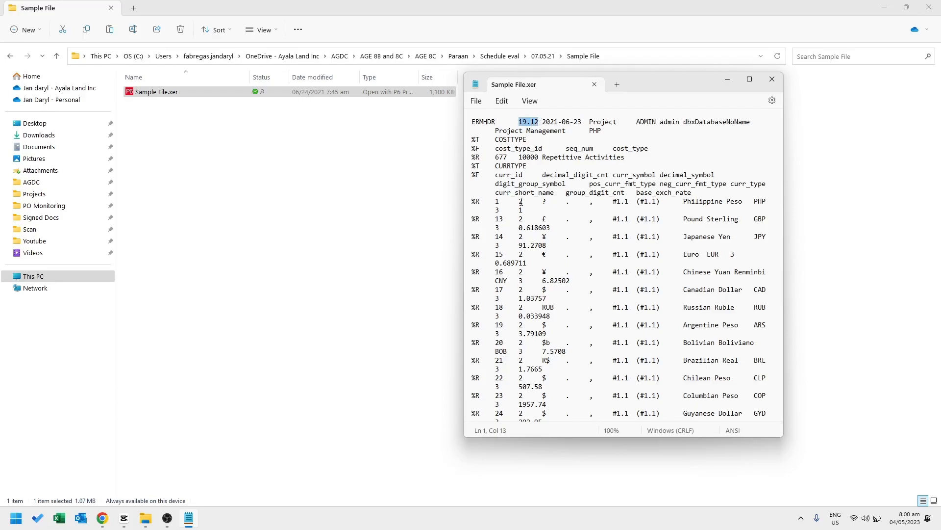
{"action": "left_click", "coordinate": [477, 101]}
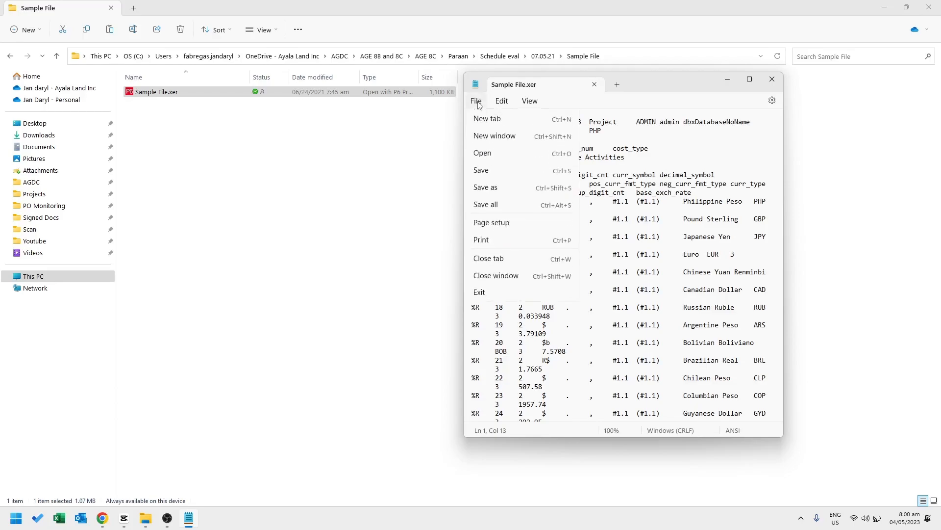
{"action": "left_click", "coordinate": [491, 169]}
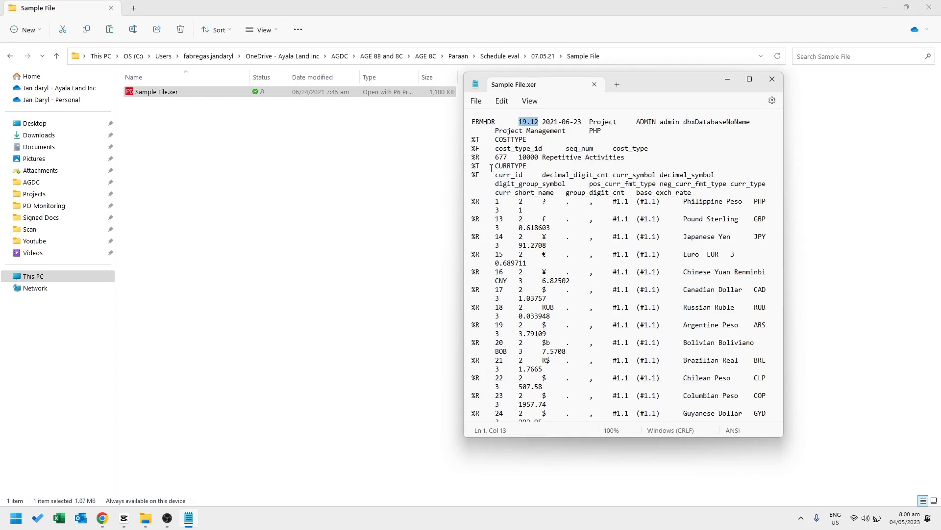
{"action": "left_click", "coordinate": [773, 79]}
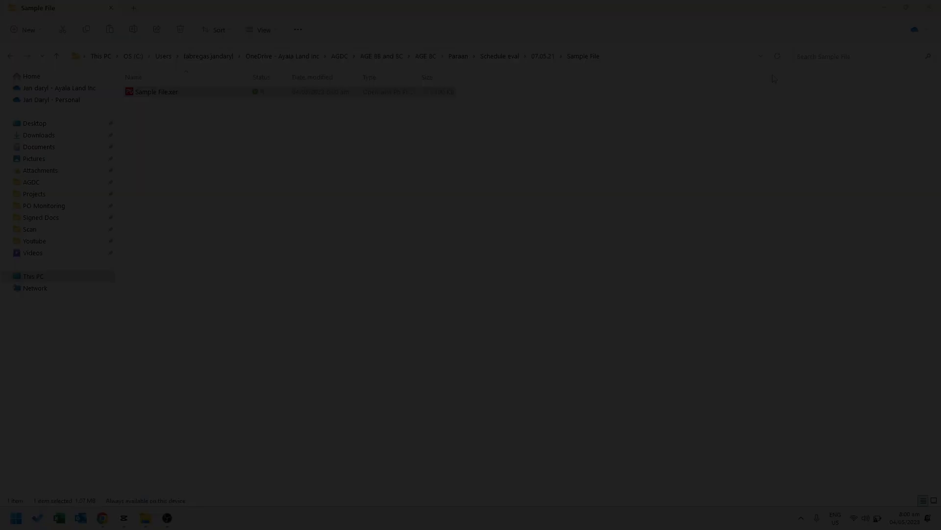